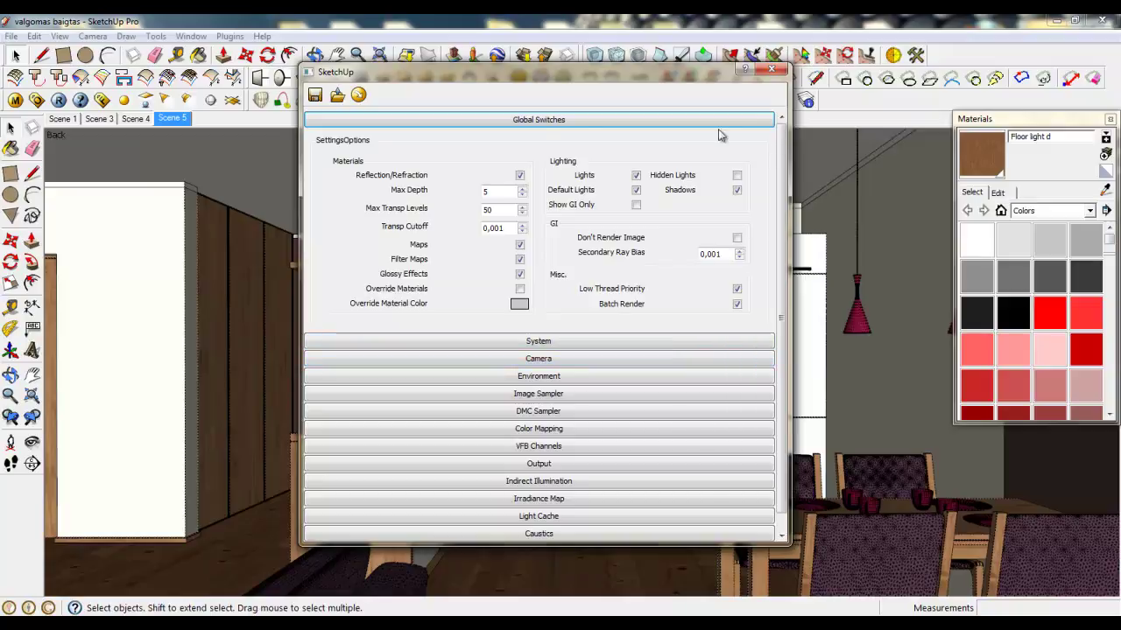
# Set the Dynamic Memory Limit in the System render settings to 6000.
pyautogui.click(547, 121)
pyautogui.click(547, 140)
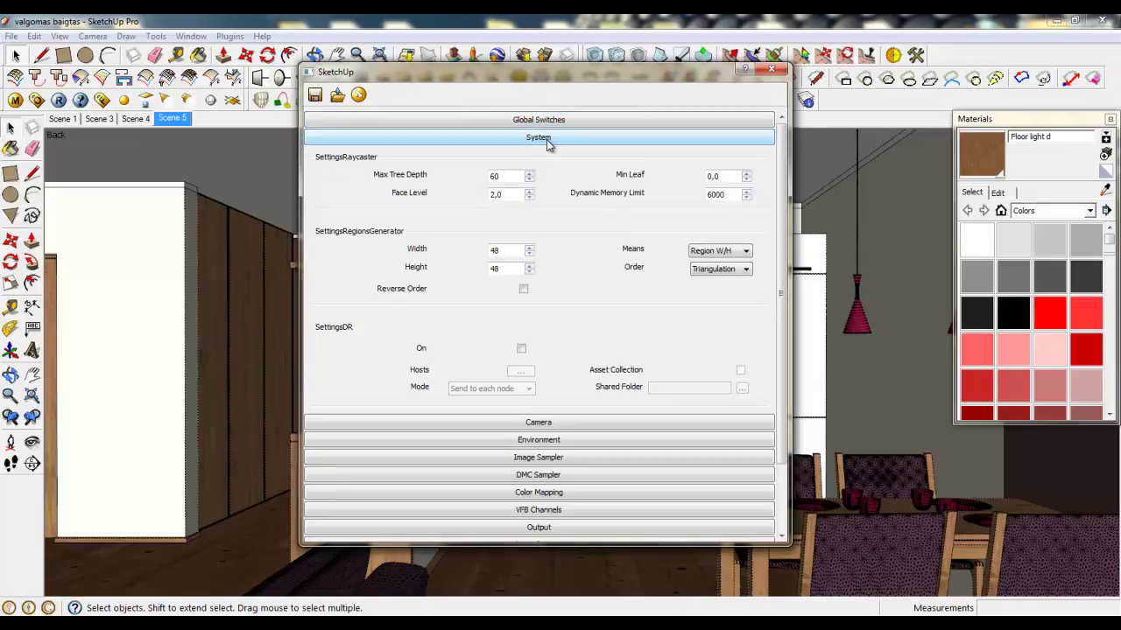
pyautogui.moveTo(539, 73); pyautogui.dragTo(530, 53)
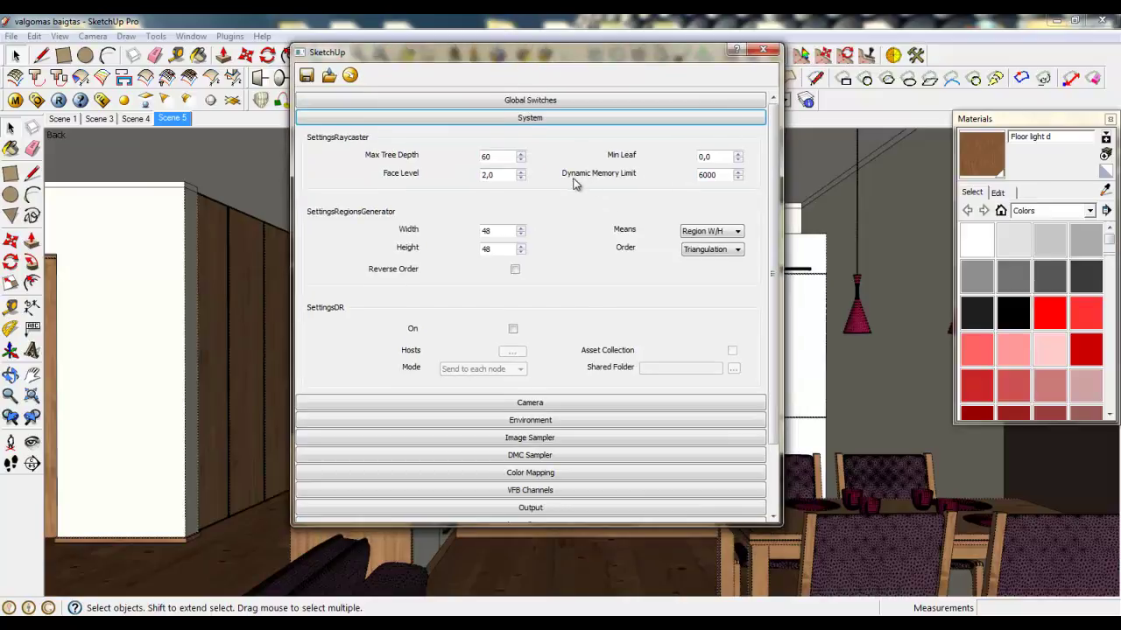
pyautogui.press('Tab')
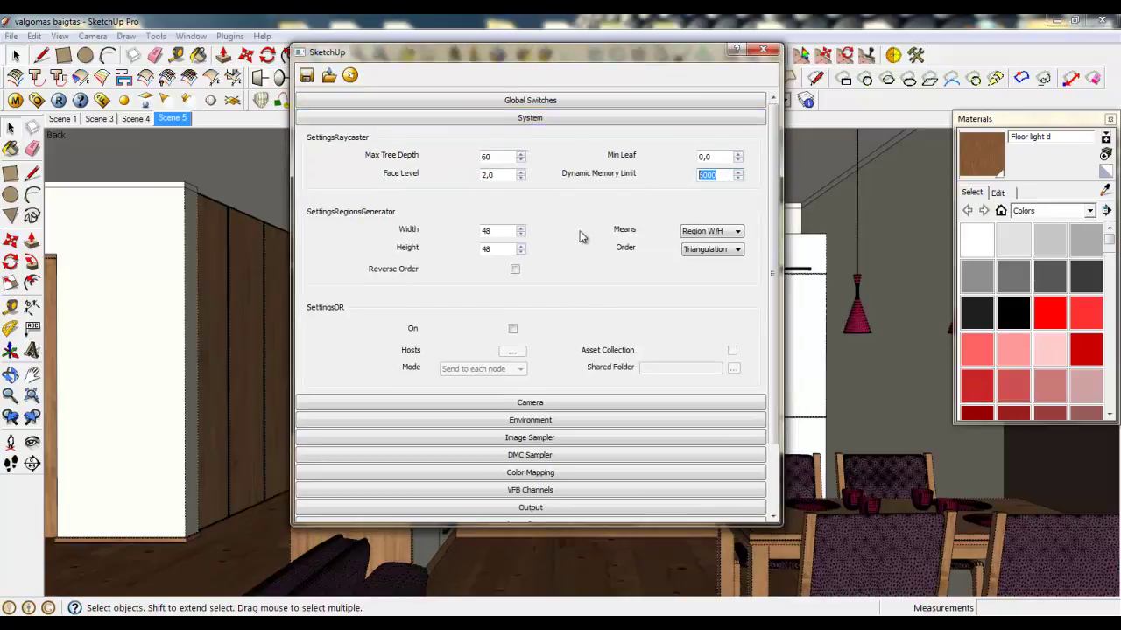
pyautogui.write('6000')
# Check the computer's installed memory in the Windows system information against the Dynamic Memory Limit.
pyautogui.click(301, 557)
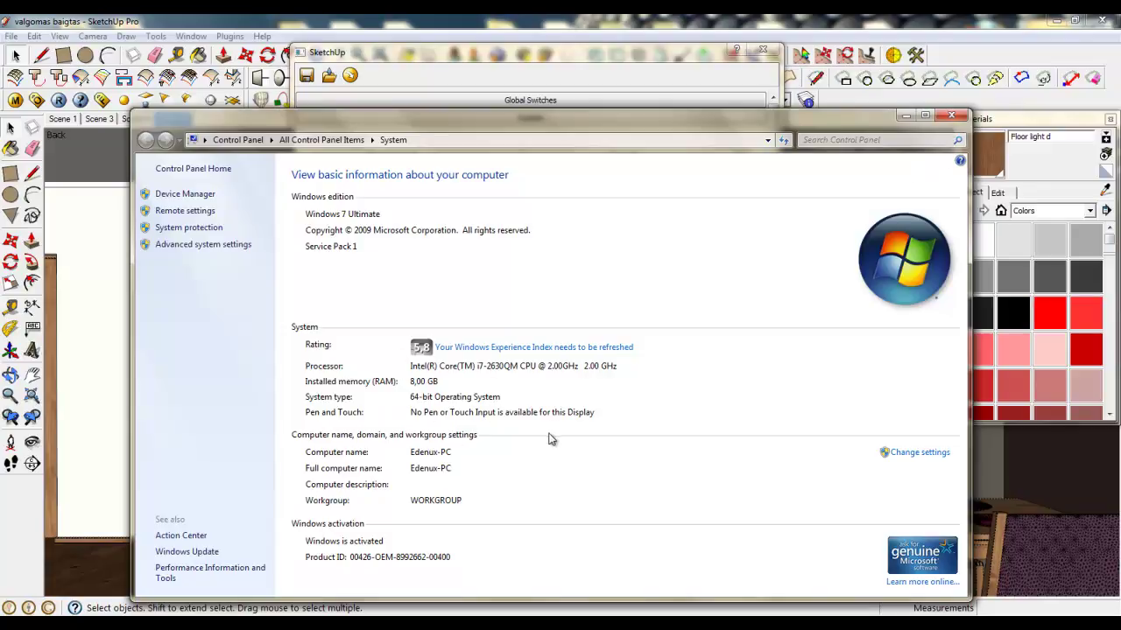
pyautogui.click(952, 113)
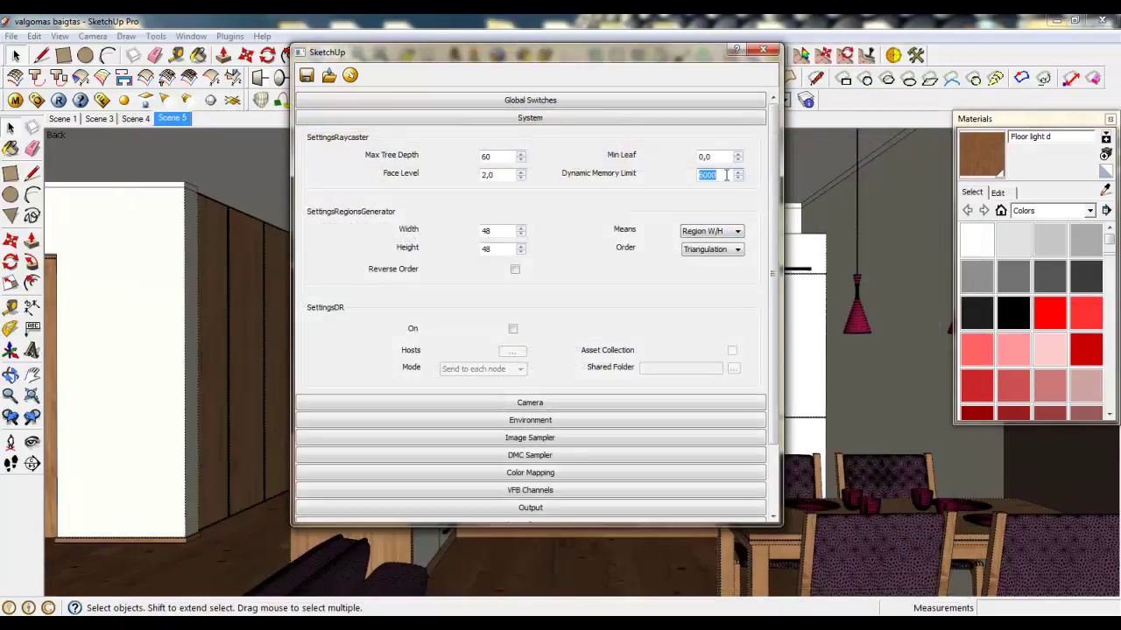
pyautogui.moveTo(692, 179); pyautogui.dragTo(715, 176)
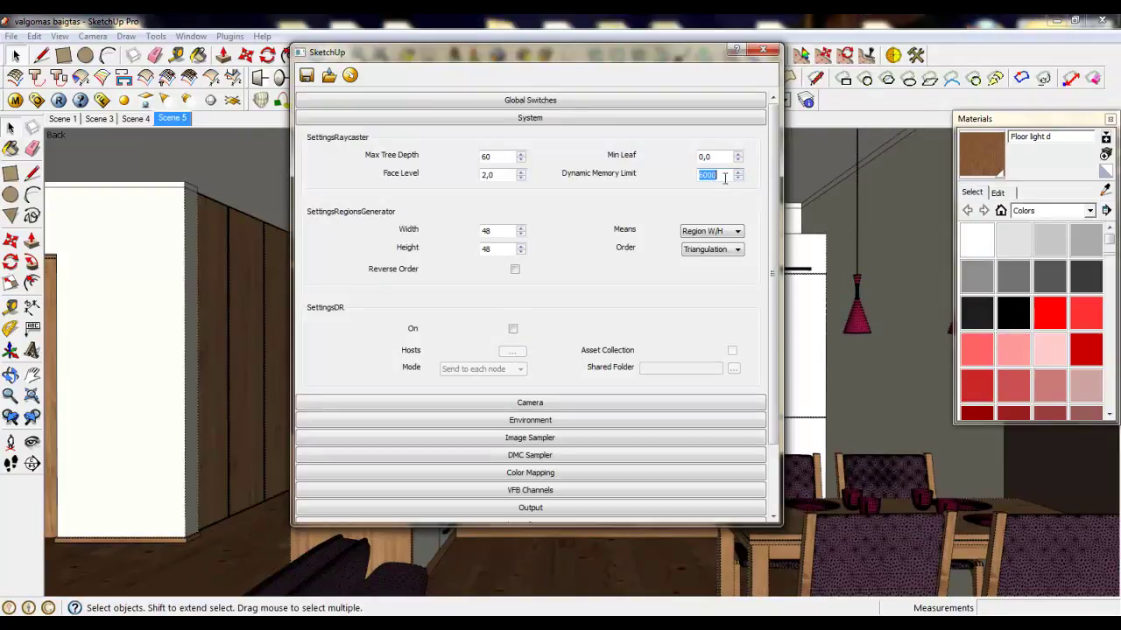
# Review the Camera render settings, including the physical camera's shutter speed, F number and film speed.
pyautogui.moveTo(572, 53); pyautogui.dragTo(577, 48)
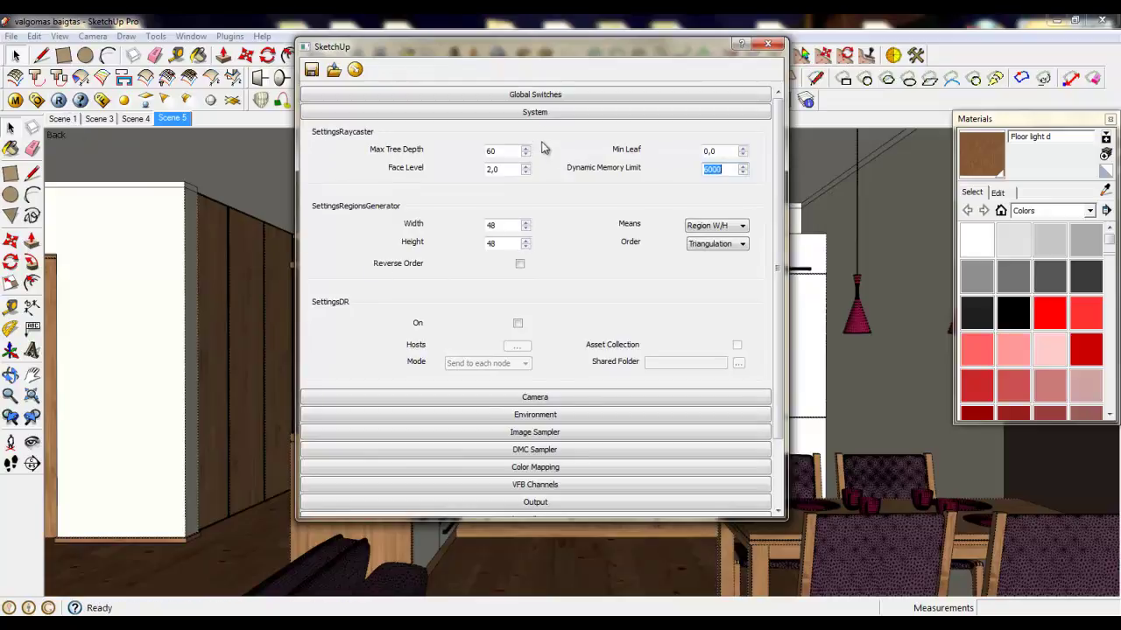
pyautogui.click(543, 113)
pyautogui.click(541, 132)
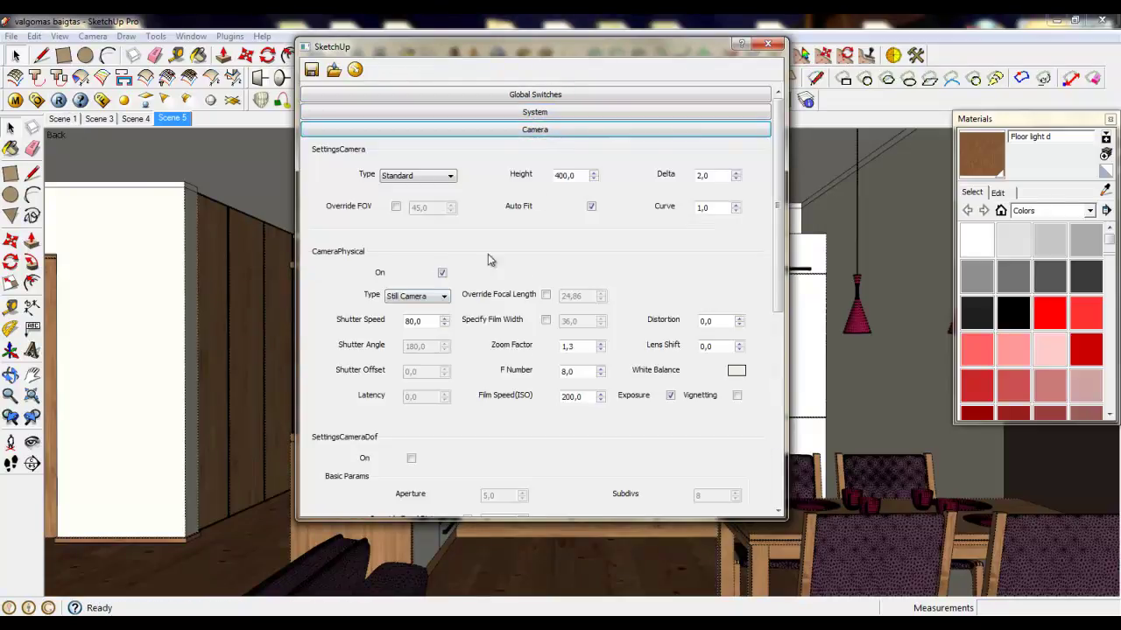
pyautogui.click(545, 132)
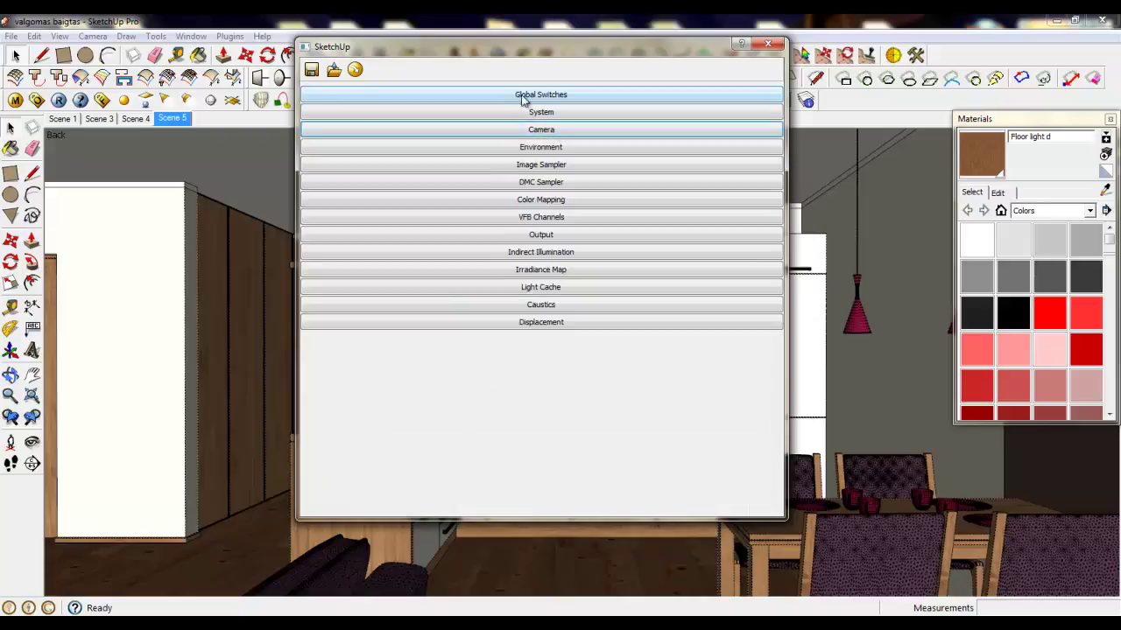
# Set the sun's shadow Subdivs to 36 in the sky texture assigned to the environment's background colour.
pyautogui.click(550, 151)
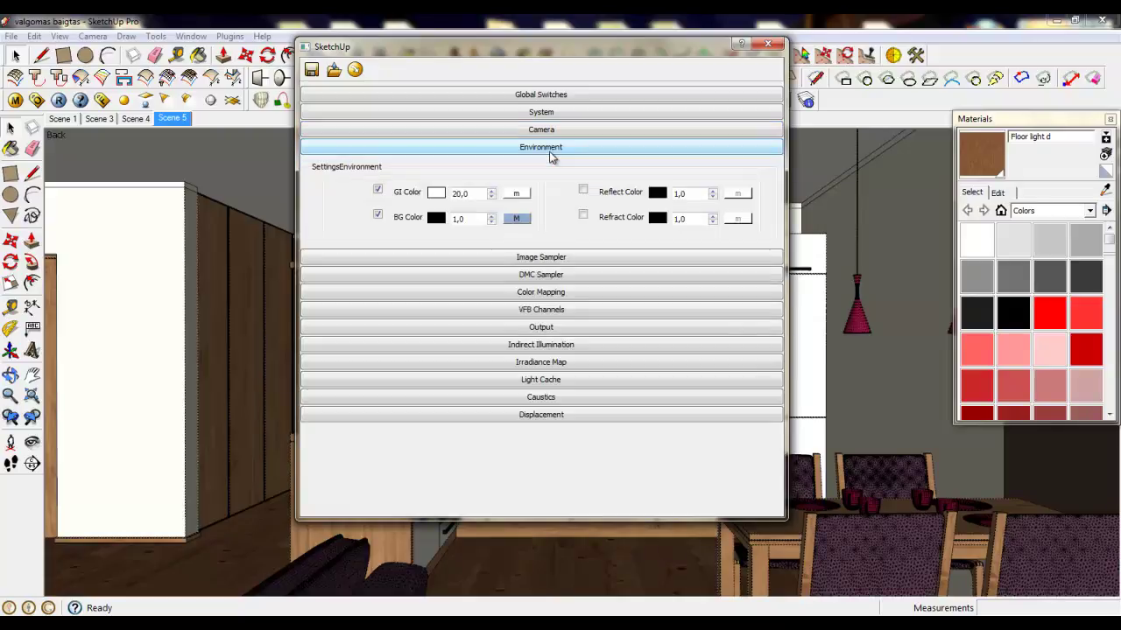
pyautogui.click(515, 218)
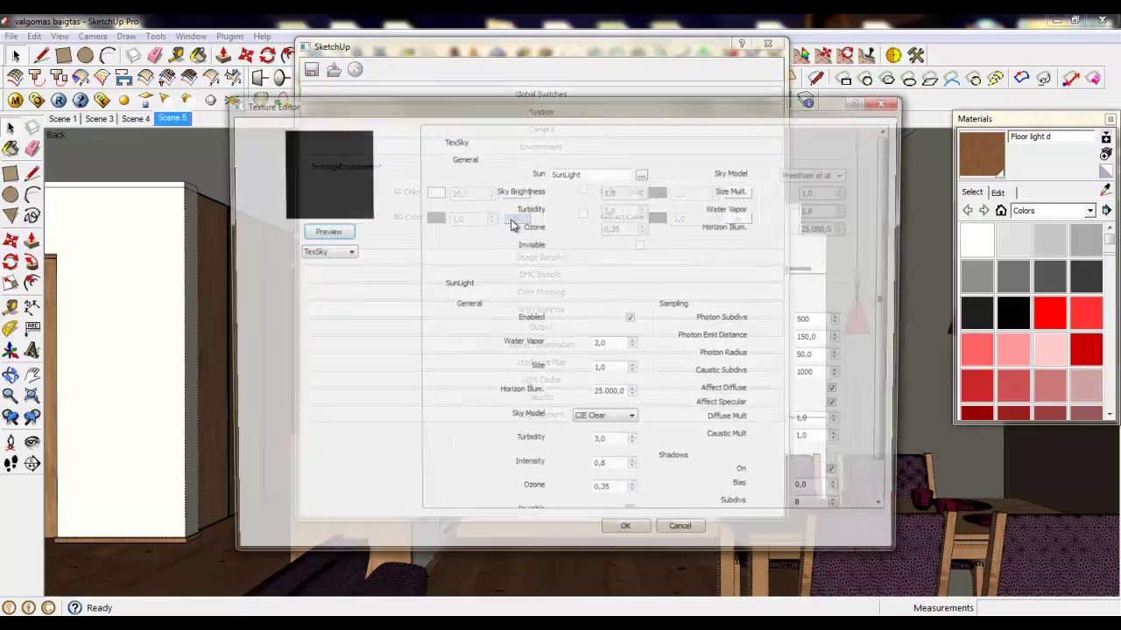
pyautogui.doubleClick(798, 509)
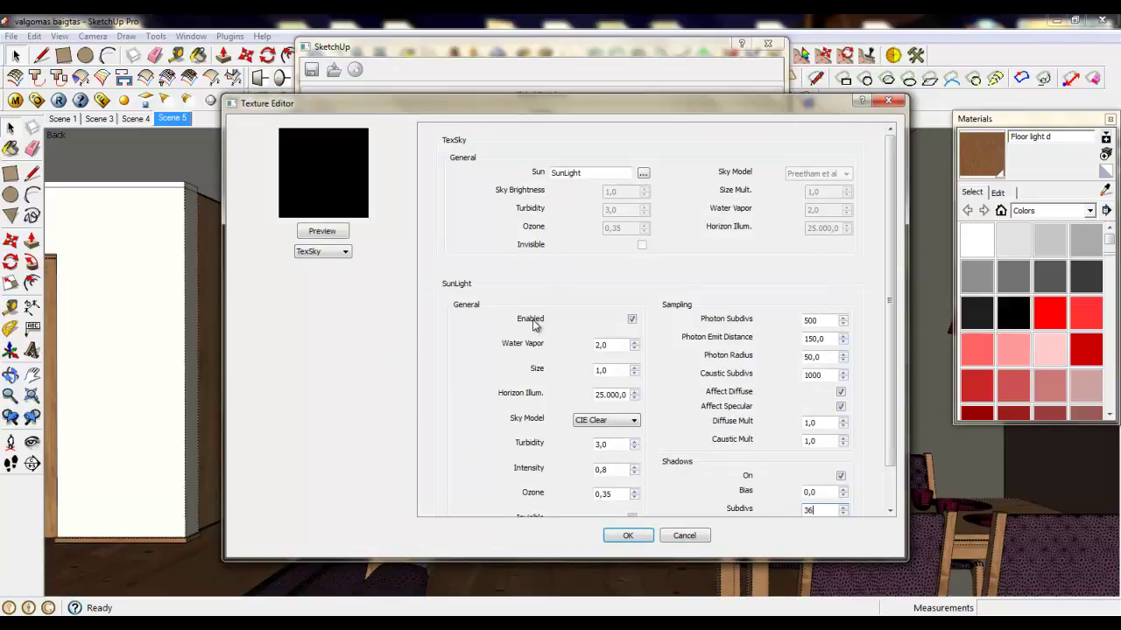
pyautogui.click(643, 535)
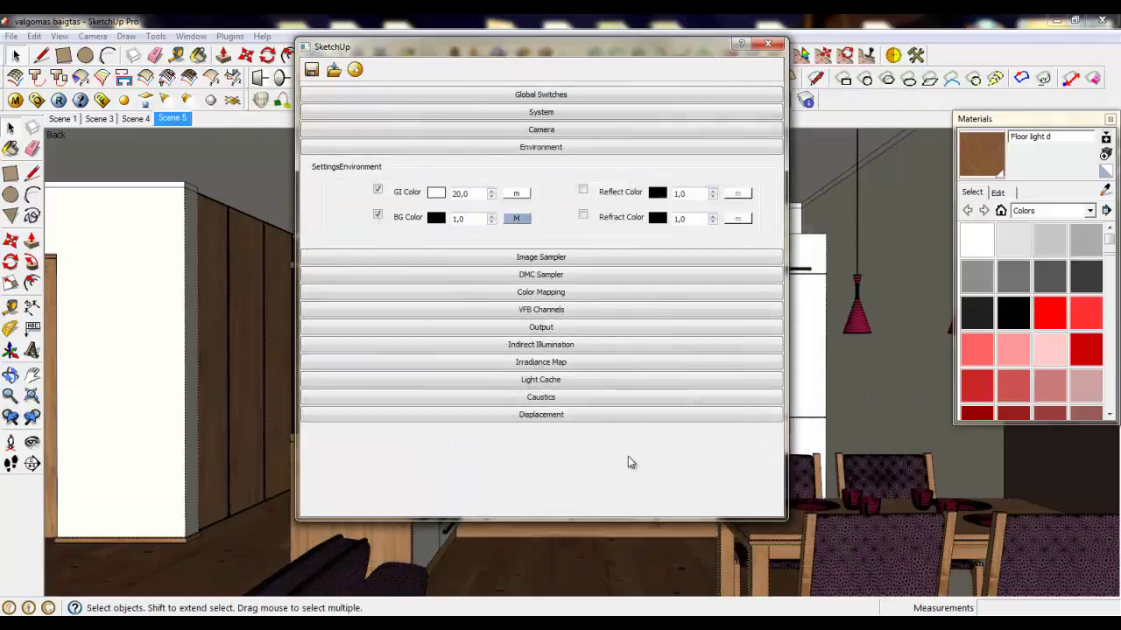
pyautogui.click(534, 149)
# Configure the Image Sampler as Adaptive DMC with a Color Threshold of 0,001 and Max Subdivs of 12.
pyautogui.click(533, 164)
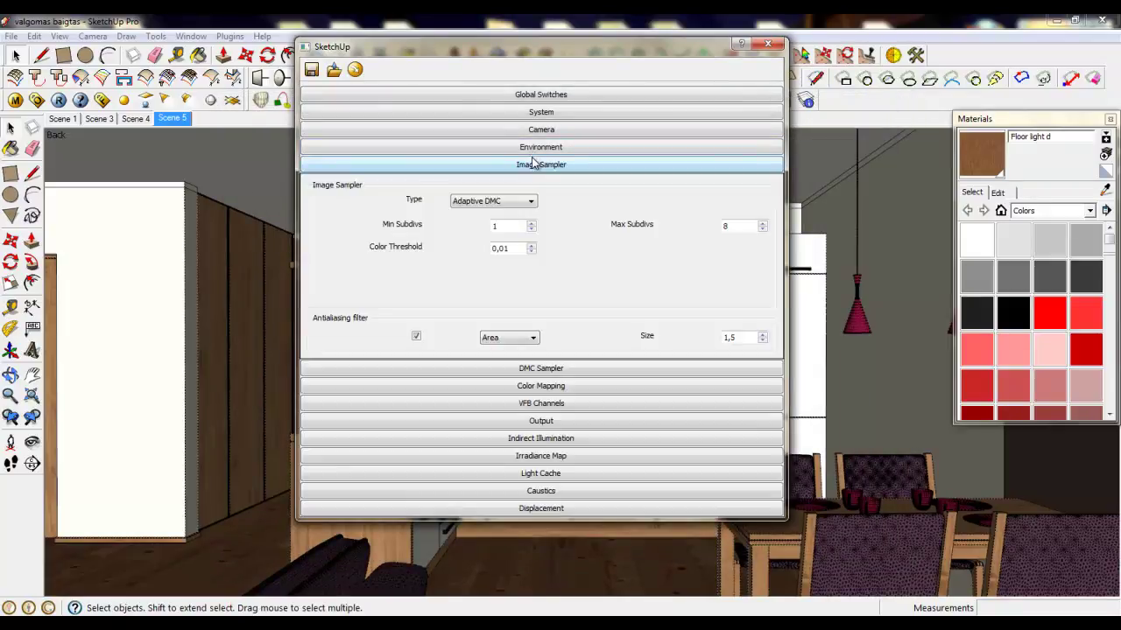
pyautogui.click(522, 204)
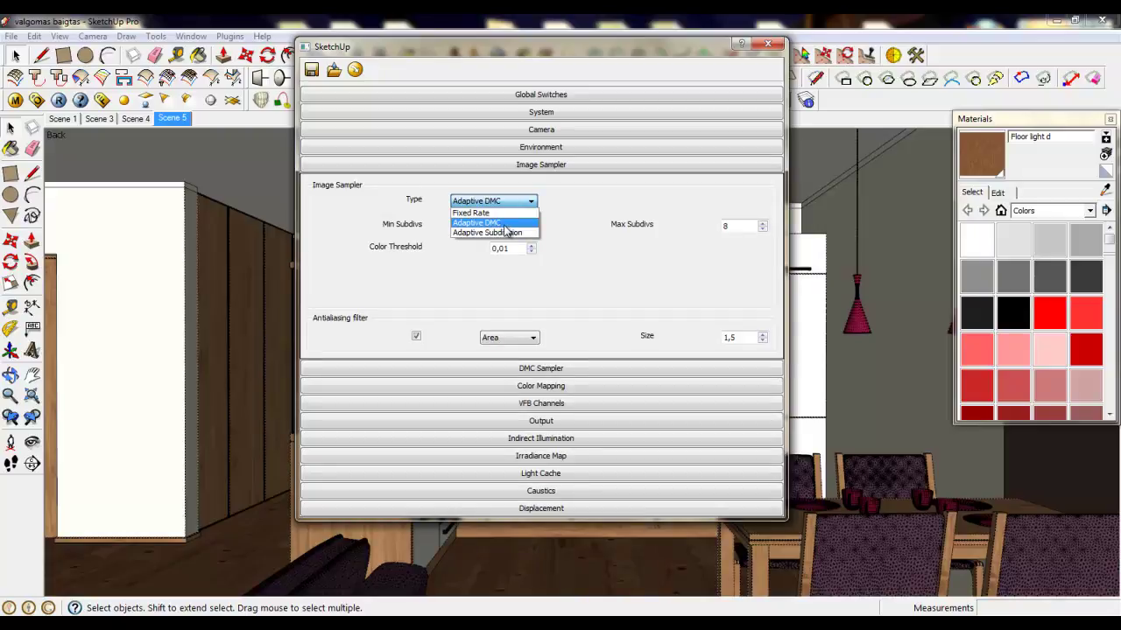
pyautogui.click(473, 225)
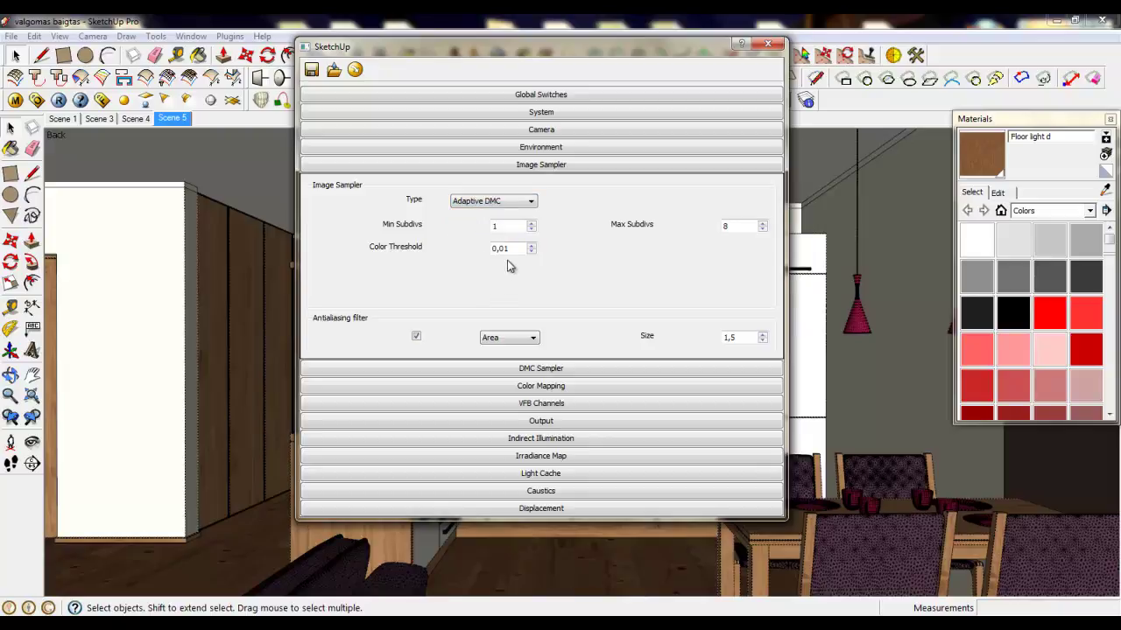
pyautogui.moveTo(517, 248)
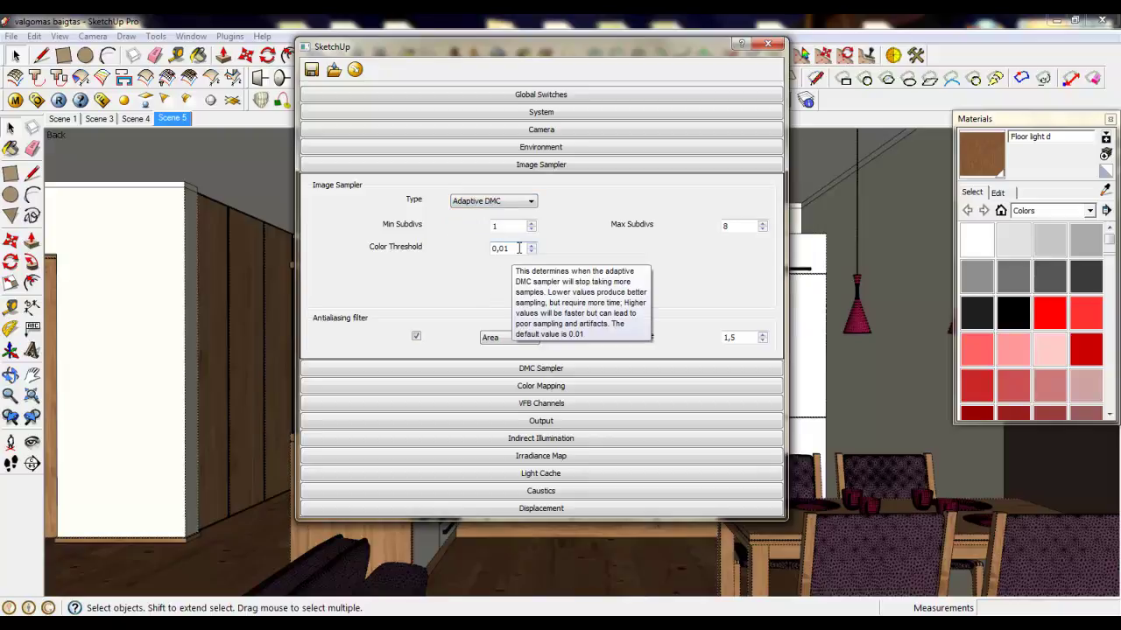
pyautogui.click(518, 247)
pyautogui.press('BackSpace')
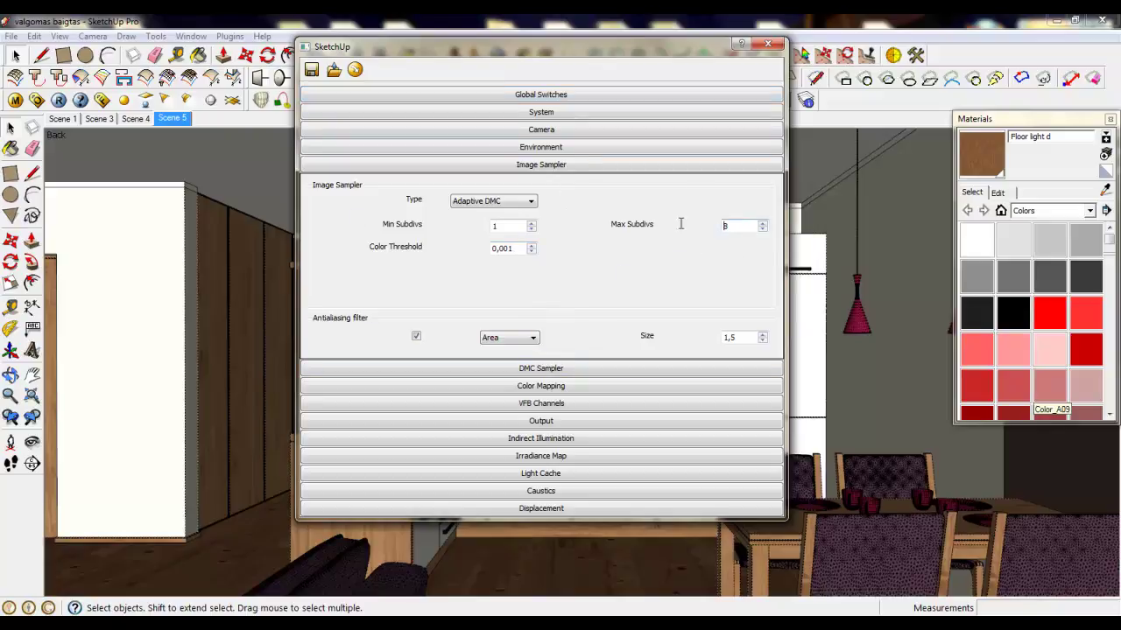
pyautogui.hotkey('ctrl', 'a')
pyautogui.write('12')
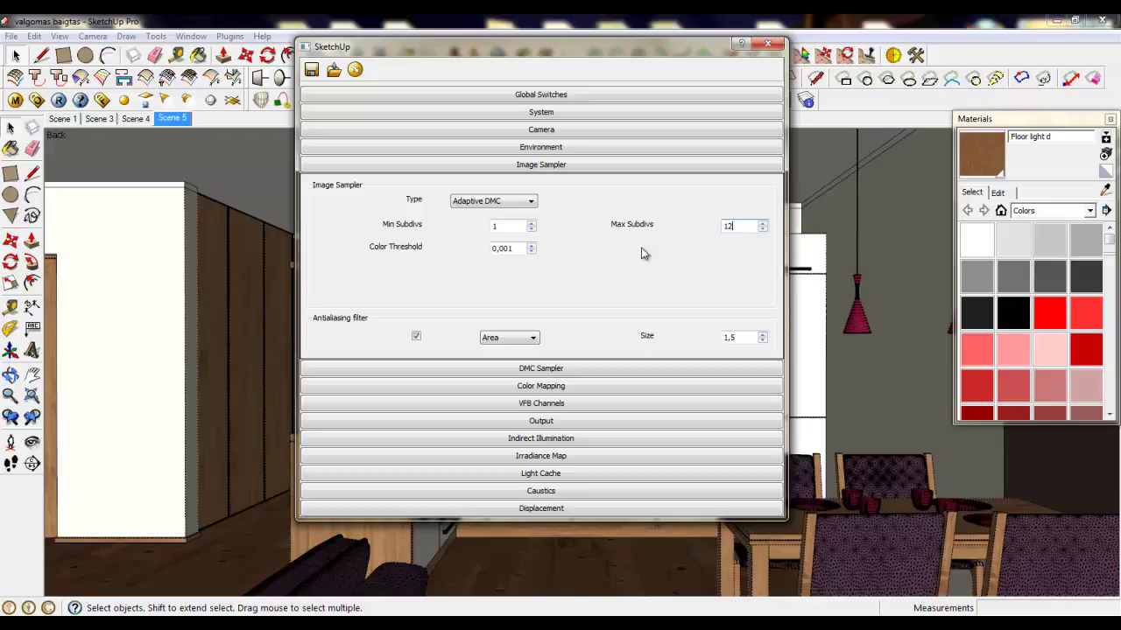
pyautogui.press('Return')
pyautogui.click(553, 166)
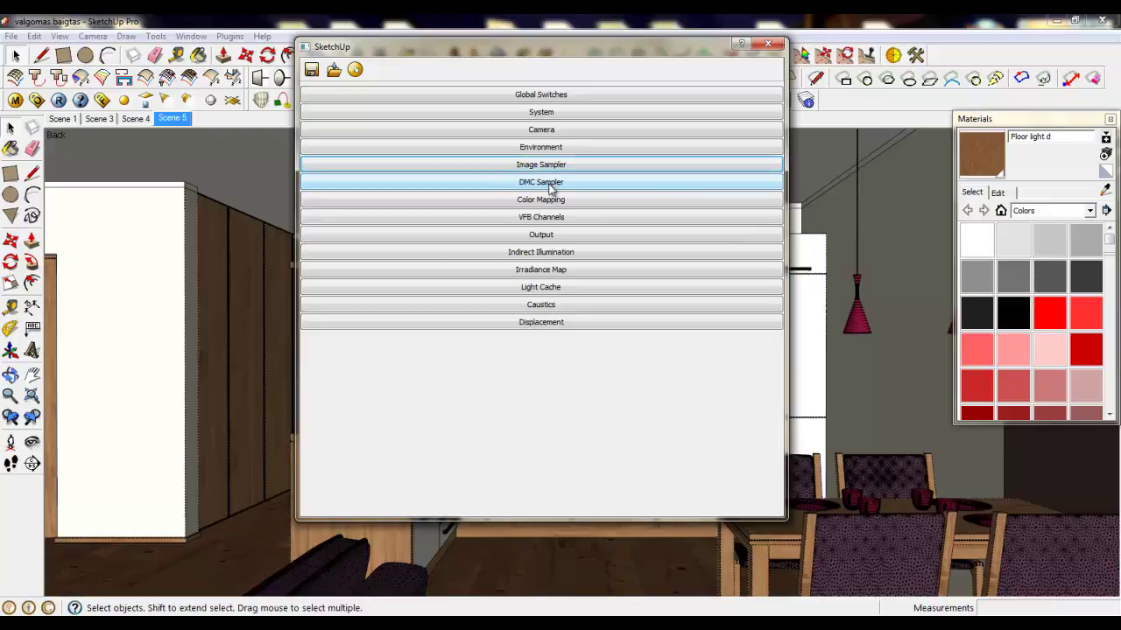
# Set the DMC Sampler's Noise Threshold to 0,001.
pyautogui.click(549, 185)
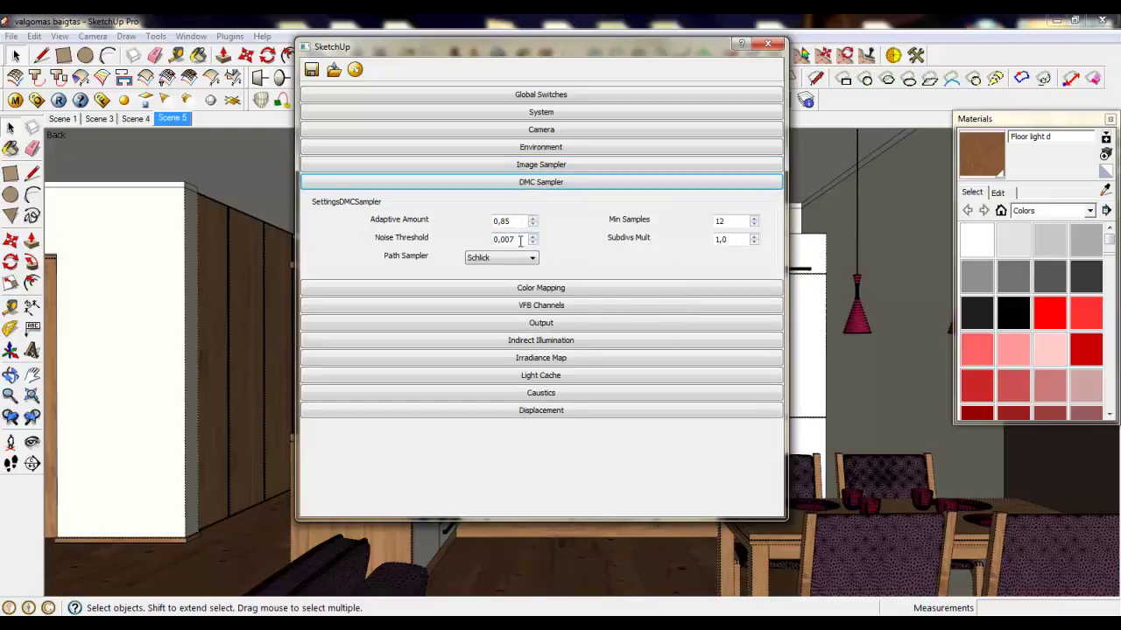
pyautogui.moveTo(560, 50); pyautogui.dragTo(571, 42)
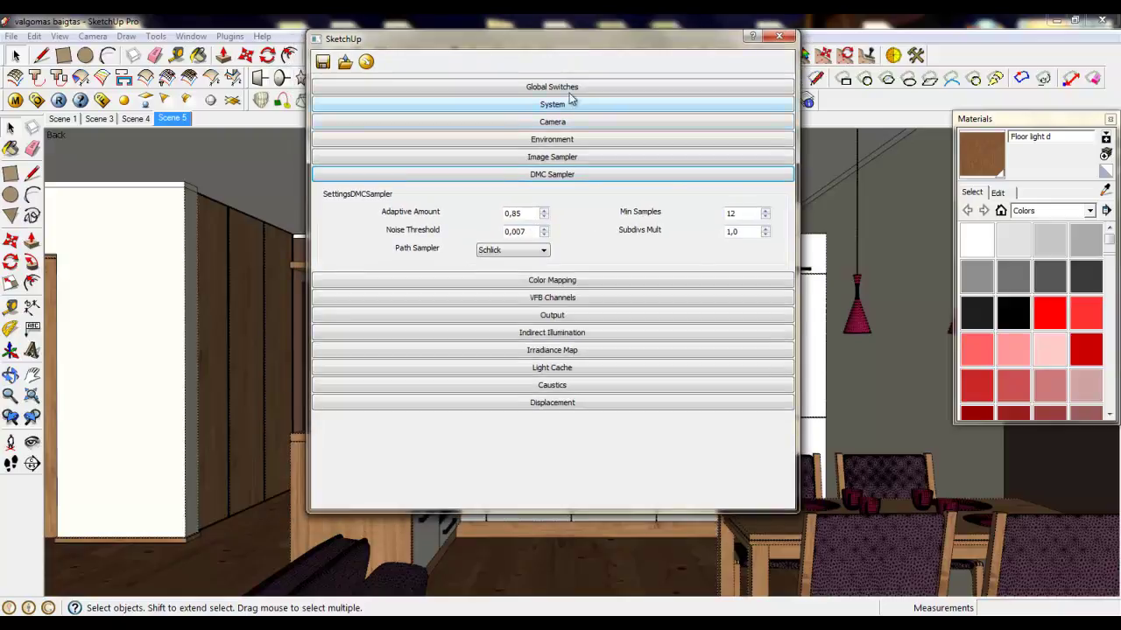
pyautogui.click(525, 231)
pyautogui.press('BackSpace')
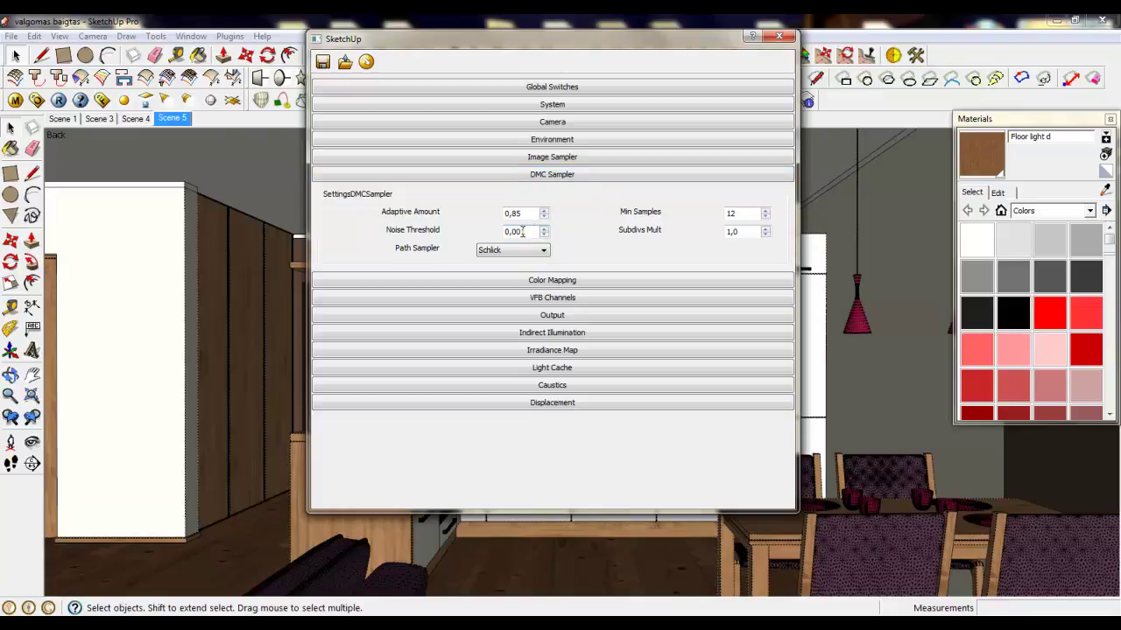
pyautogui.write('1')
pyautogui.click(542, 217)
pyautogui.press('Tab')
pyautogui.click(545, 179)
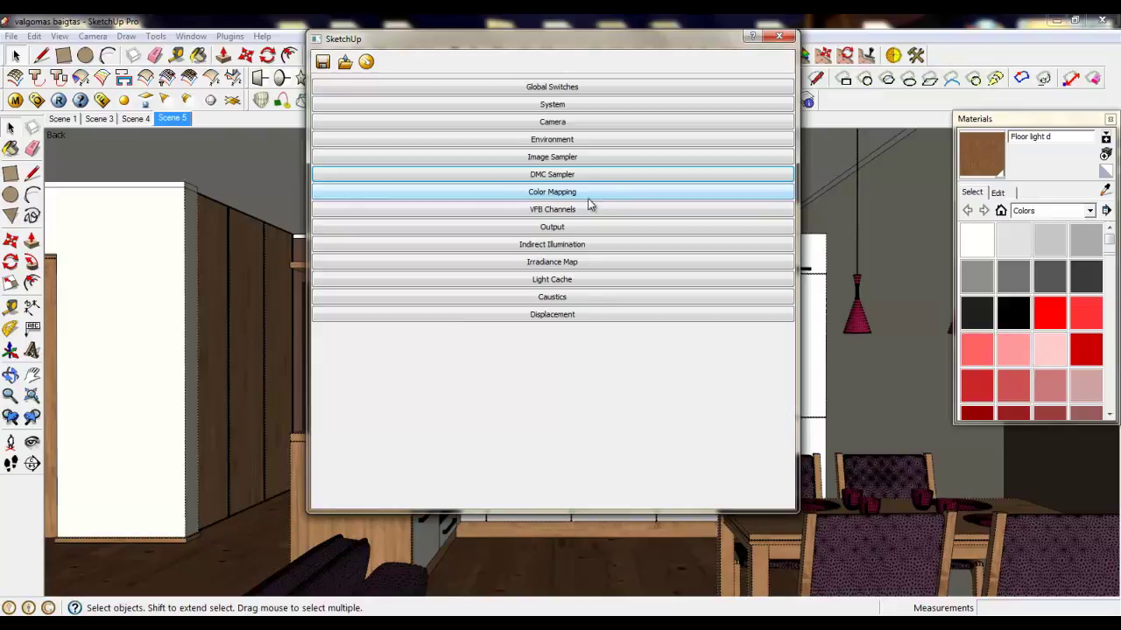
# Increase the image width in the render's Output size settings.
pyautogui.click(512, 226)
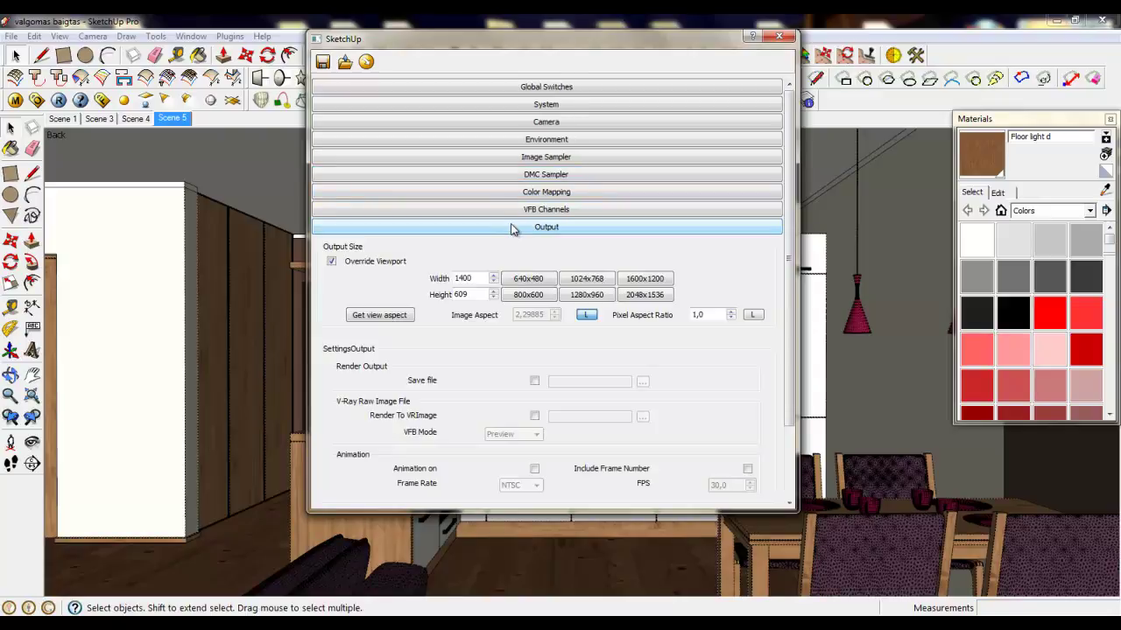
pyautogui.doubleClick(474, 278)
pyautogui.press('Tab')
pyautogui.doubleClick(477, 279)
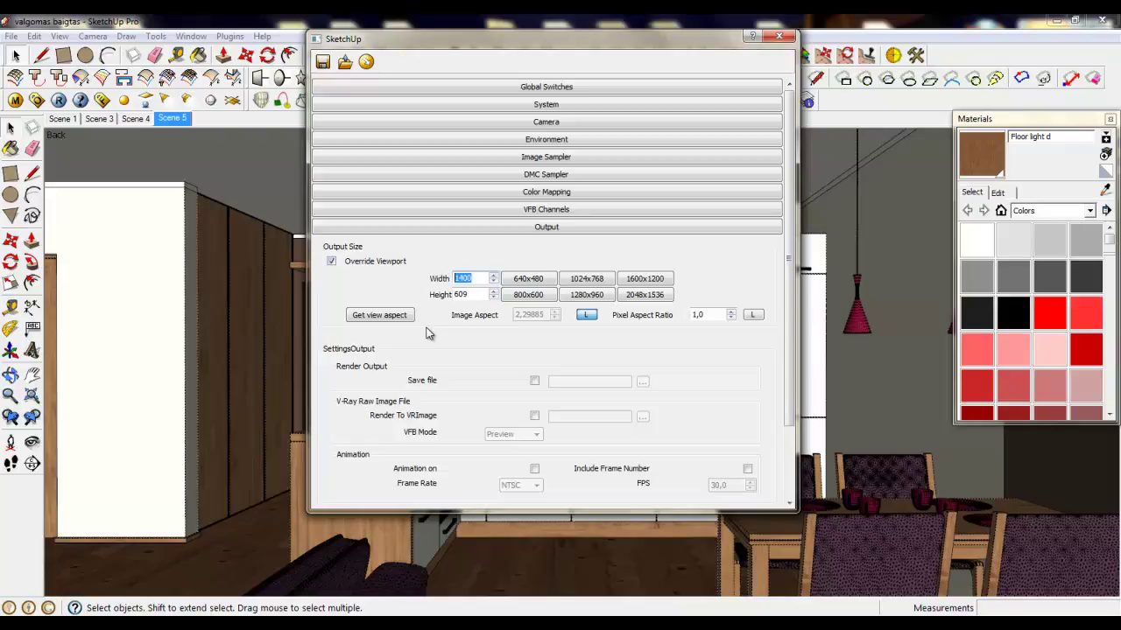
pyautogui.write('25')
pyautogui.press('Return')
pyautogui.click(532, 229)
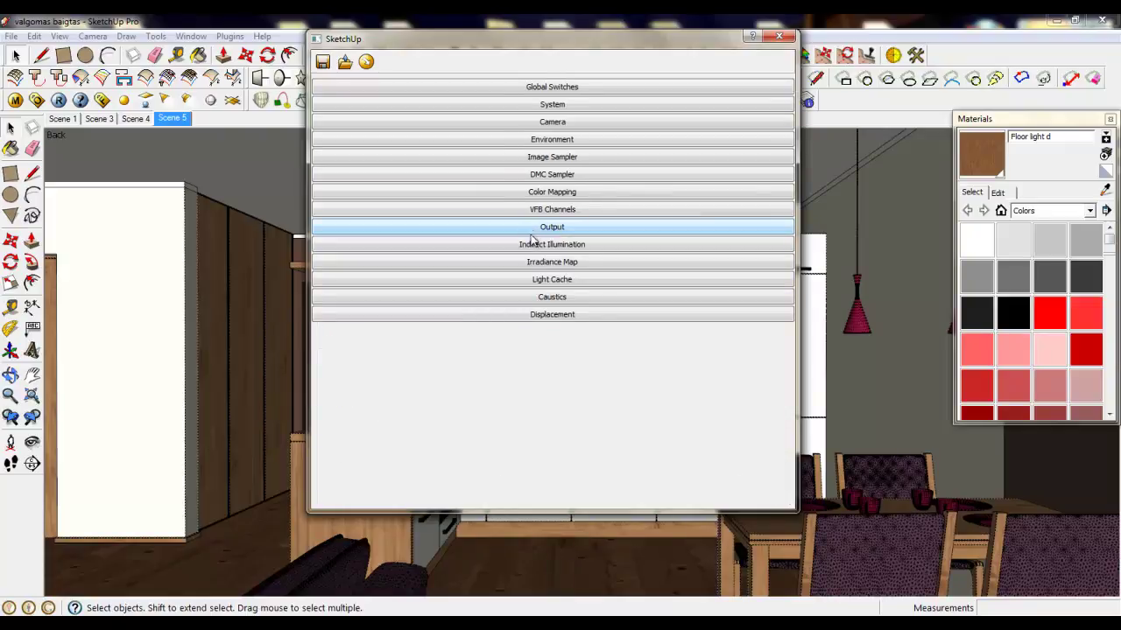
# Set the Ambient Occlusion Subdivs to 22 in the Indirect Illumination settings.
pyautogui.click(531, 247)
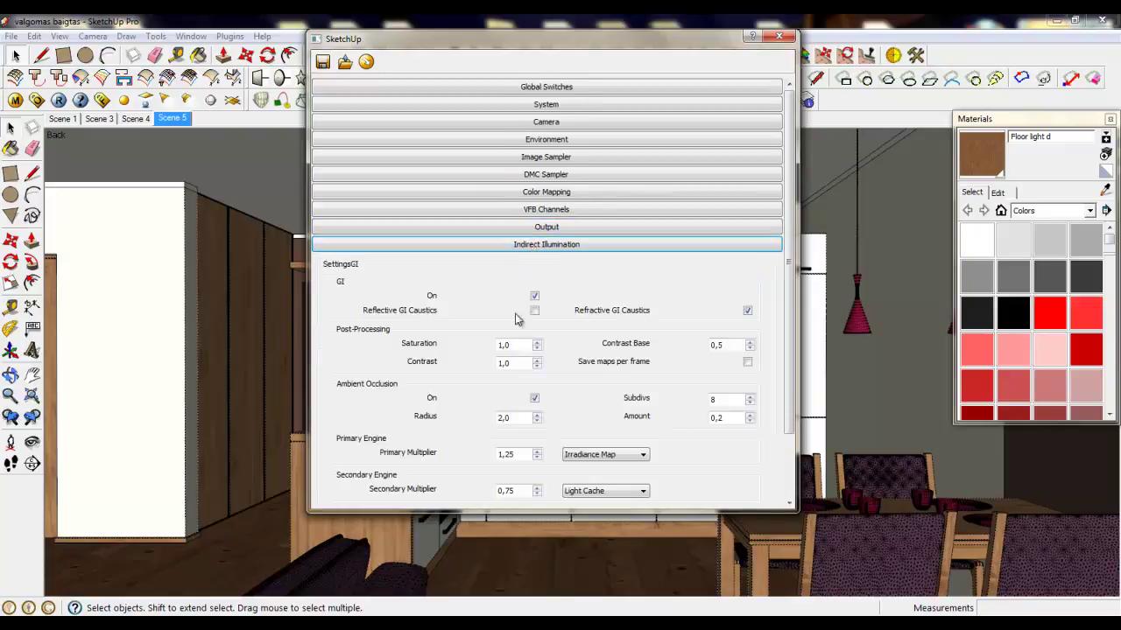
pyautogui.doubleClick(712, 400)
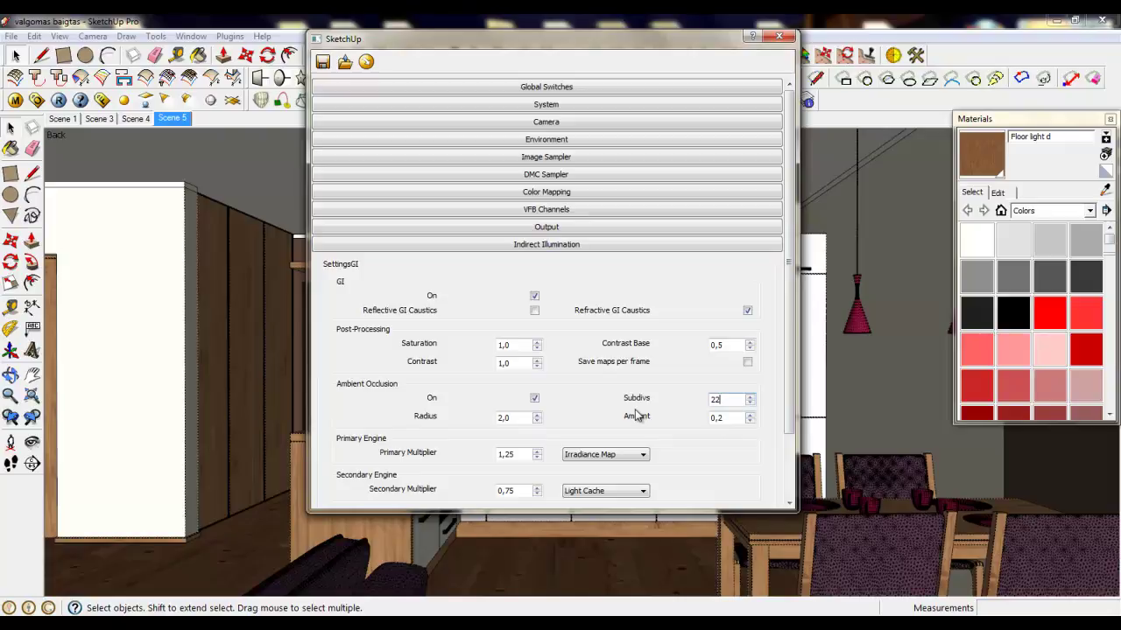
pyautogui.click(550, 245)
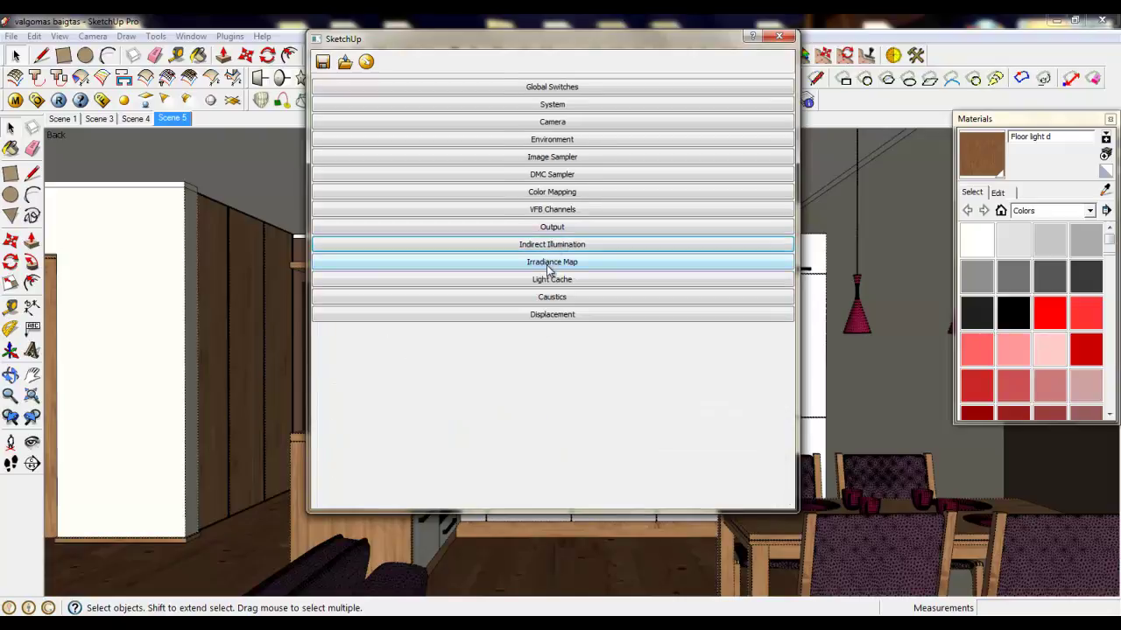
# Raise the Samples and Max Rate values in the Irradiance Map's basic parameters.
pyautogui.click(546, 263)
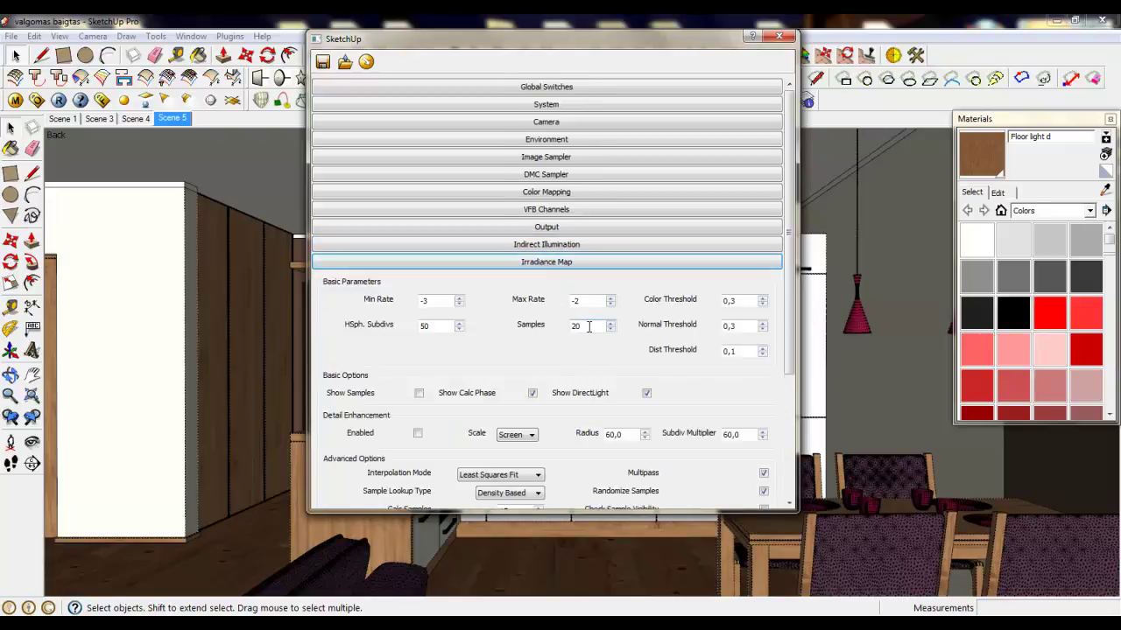
pyautogui.moveTo(592, 325); pyautogui.dragTo(538, 324)
pyautogui.write('3')
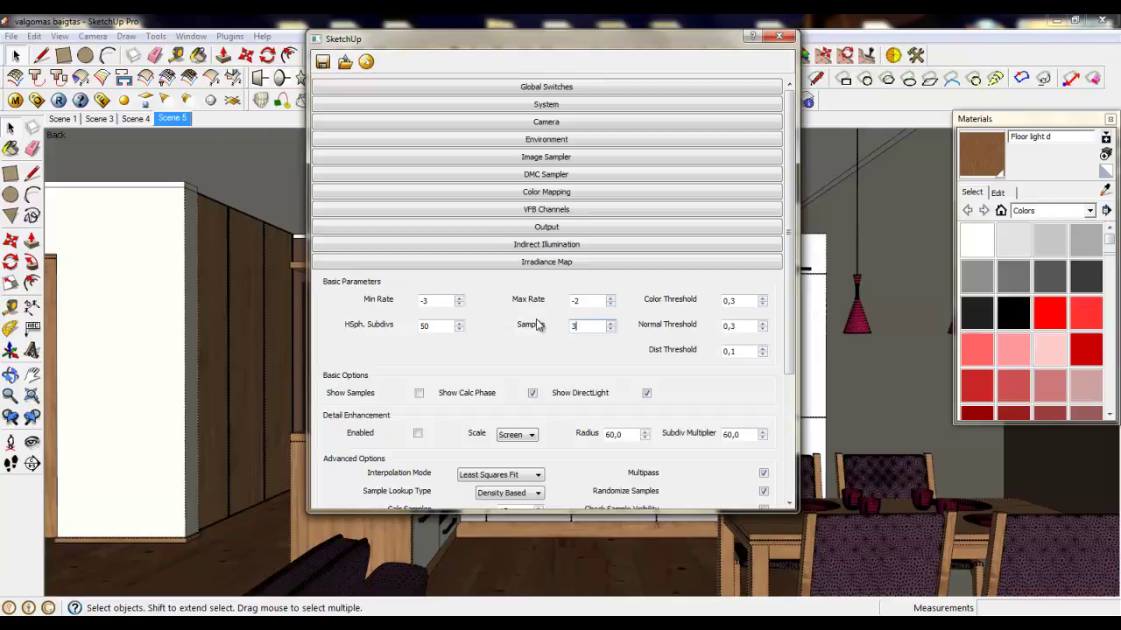
pyautogui.click(610, 299)
pyautogui.click(514, 296)
pyautogui.click(552, 263)
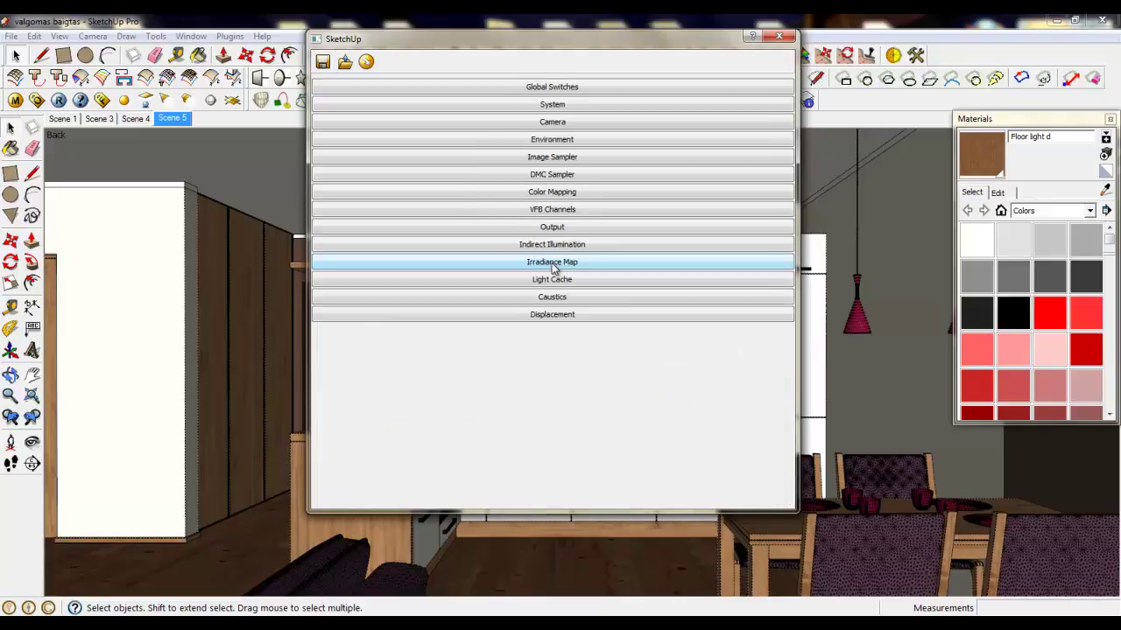
# Increase the Subdivs in the Light Cache calculation parameters.
pyautogui.click(552, 279)
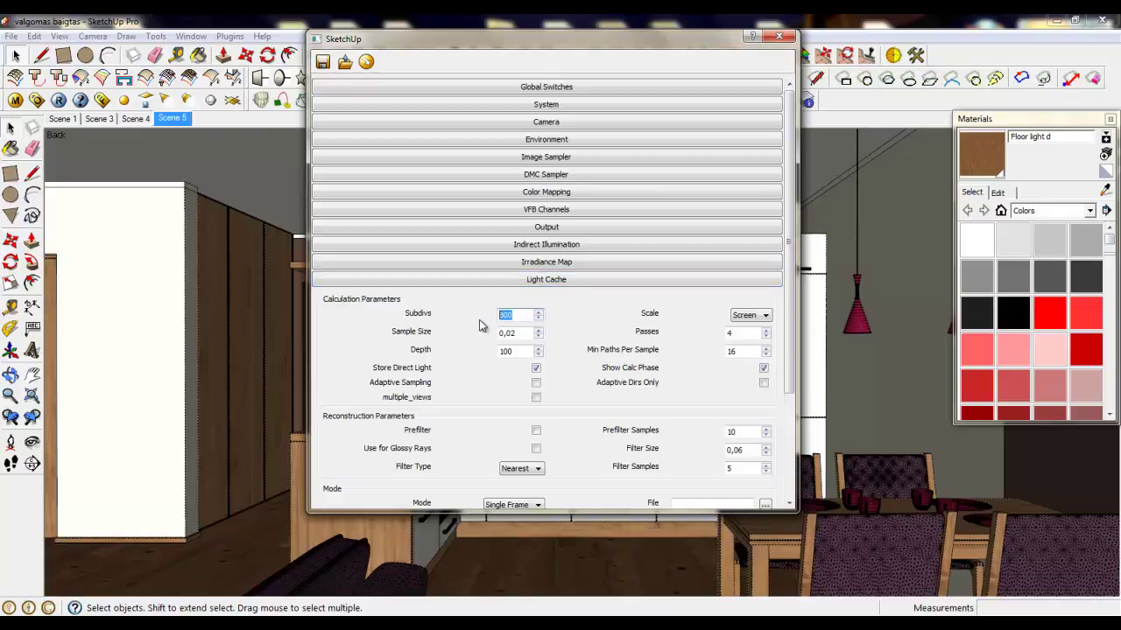
pyautogui.write('18')
pyautogui.press('Return')
pyautogui.click(534, 280)
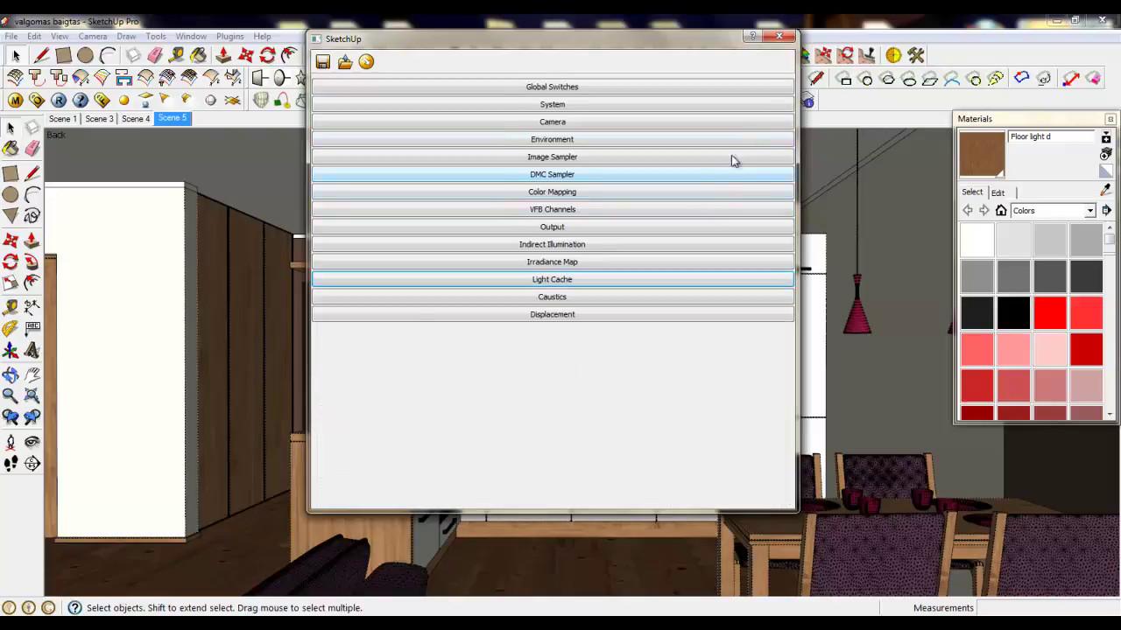
# Close the render options and set the reflection Subdivs of the LeavesTropical0216_1_SDIFFUSE material to 22 in the V-Ray Material Editor.
pyautogui.click(780, 37)
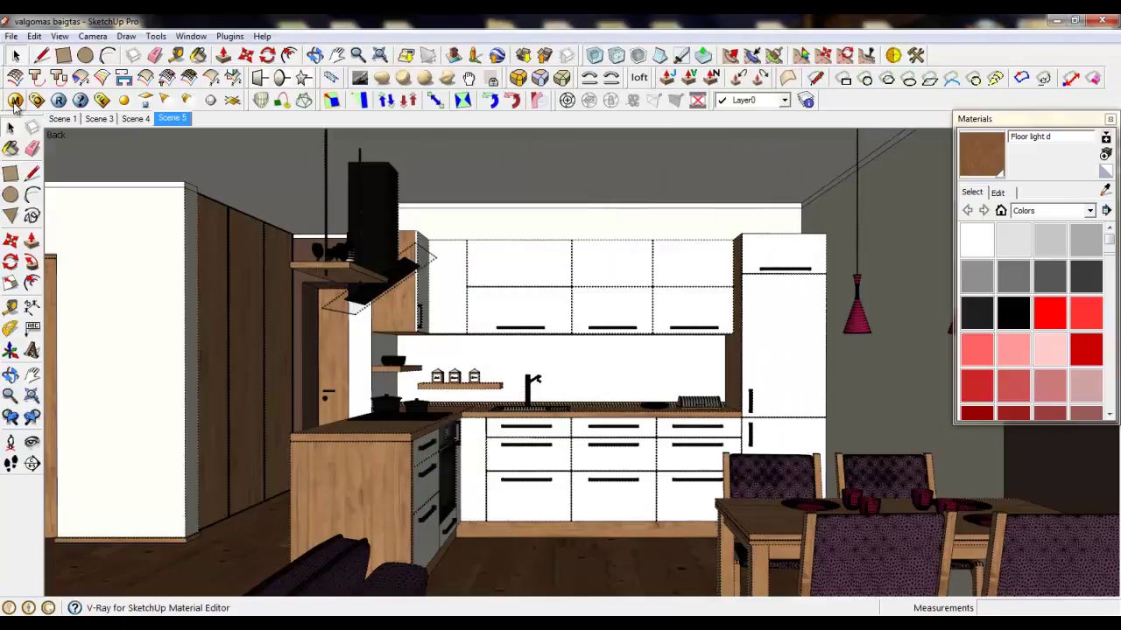
pyautogui.click(15, 101)
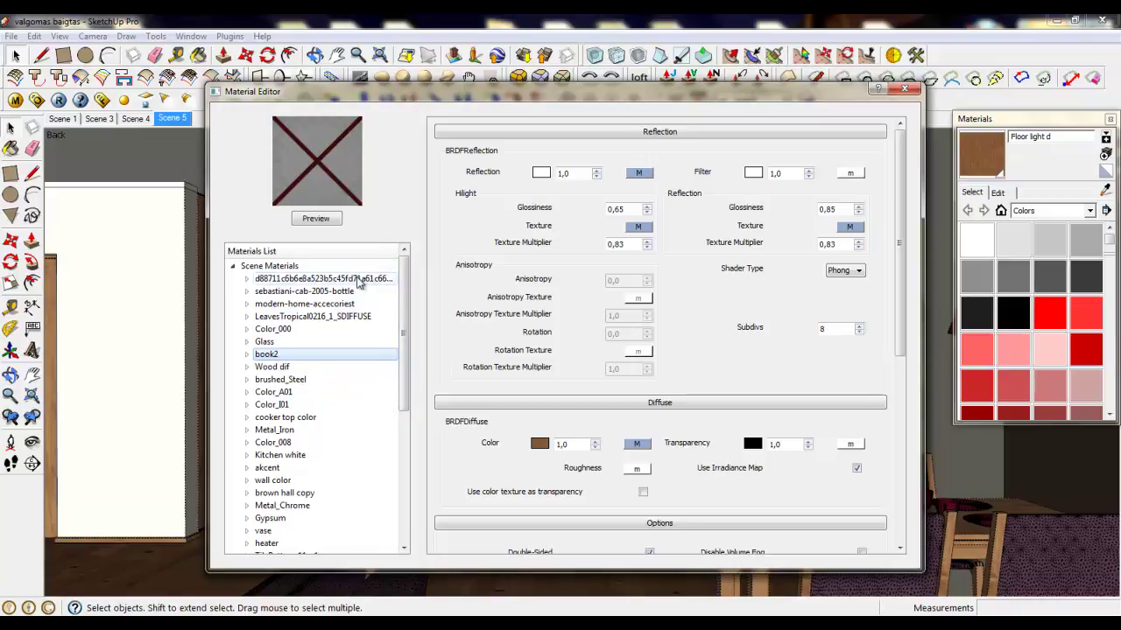
pyautogui.click(352, 317)
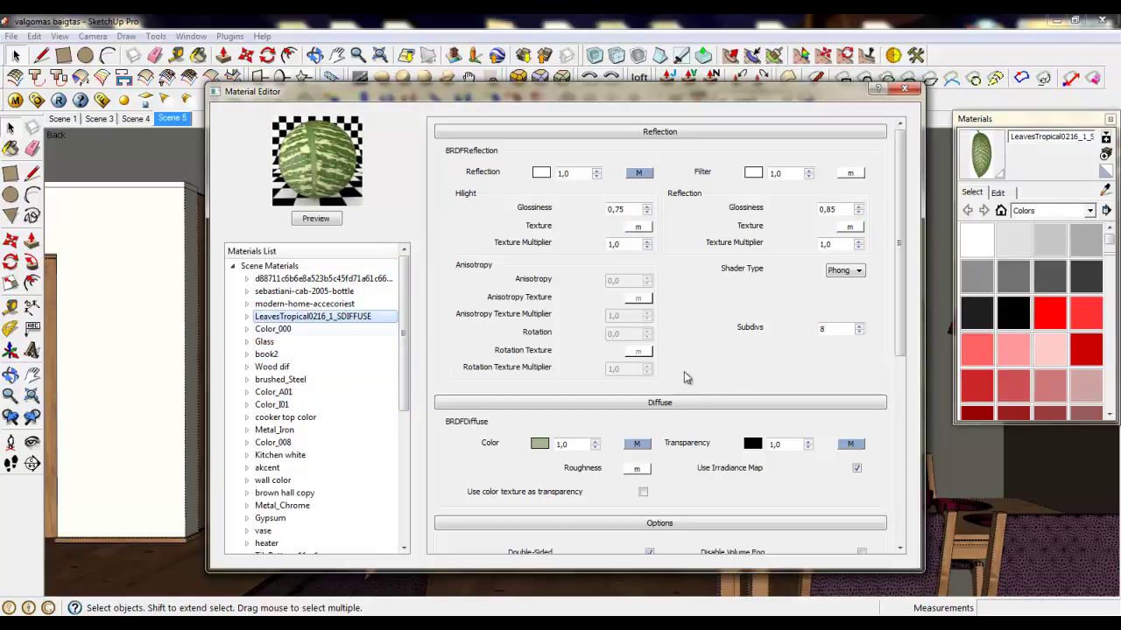
pyautogui.doubleClick(826, 329)
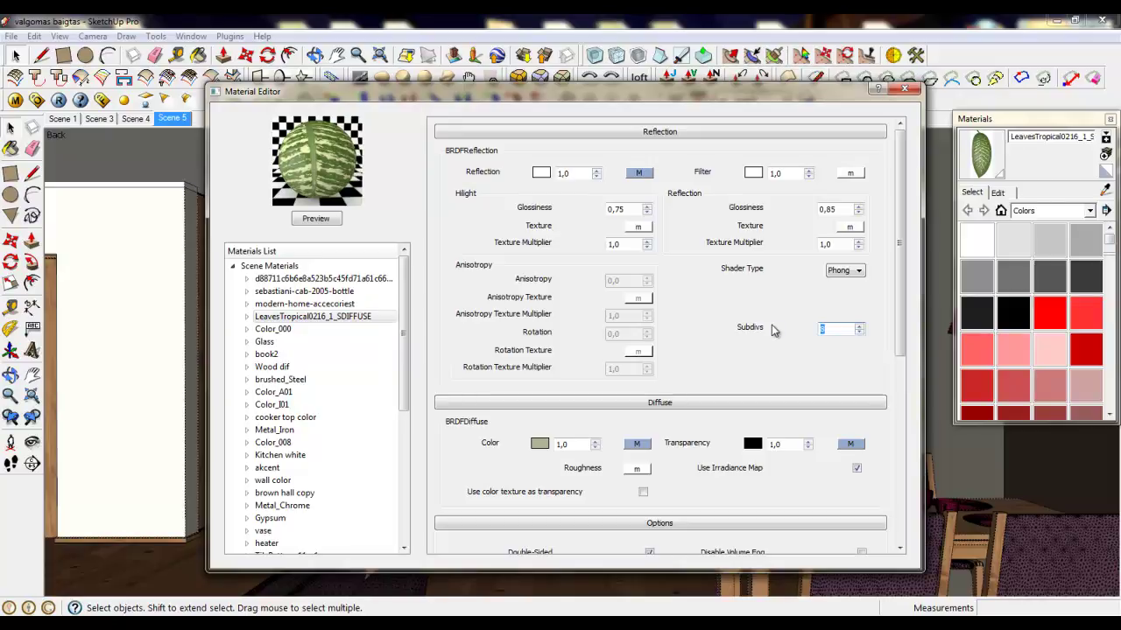
pyautogui.write('22')
# Set the reflection Subdivs of the Wood dif material to 36 and of the book2 material to 22.
pyautogui.click(279, 280)
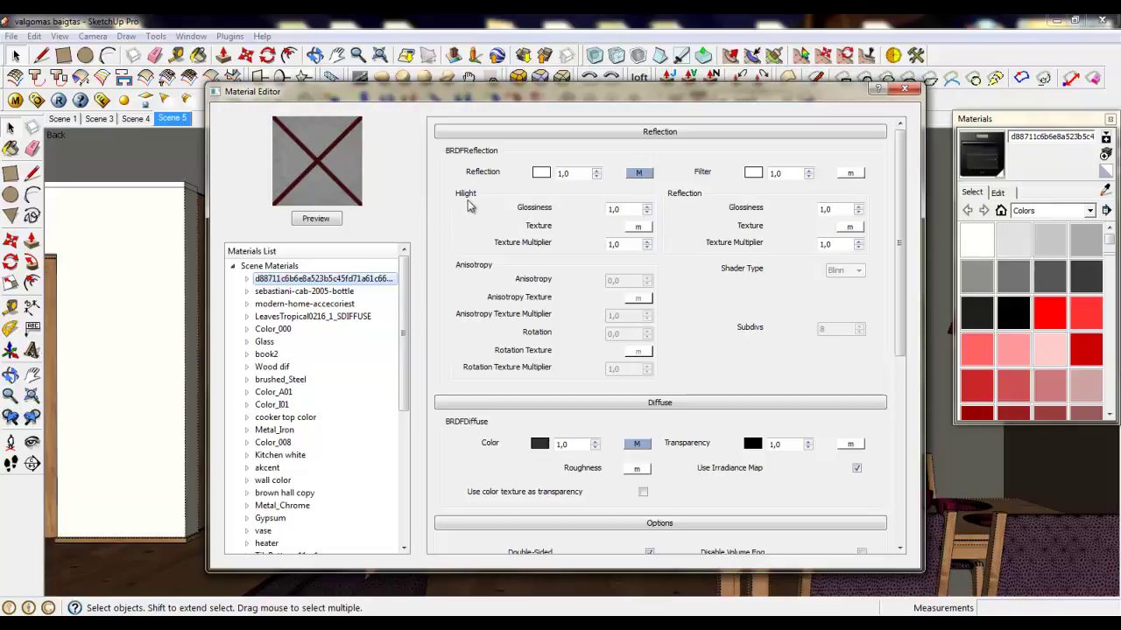
pyautogui.click(621, 211)
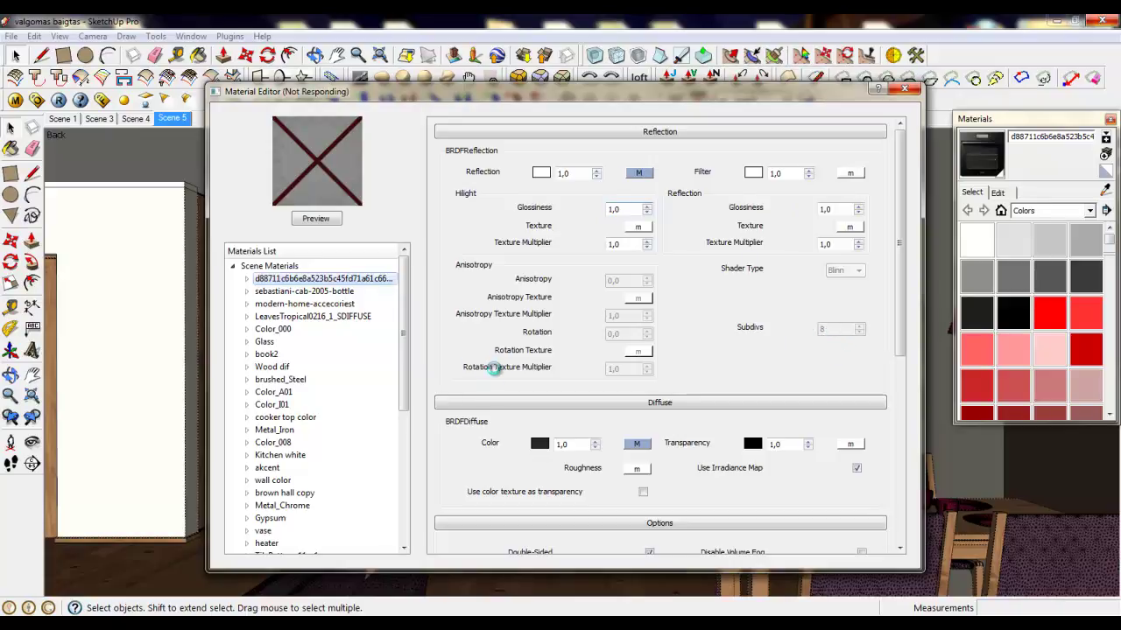
pyautogui.click(290, 368)
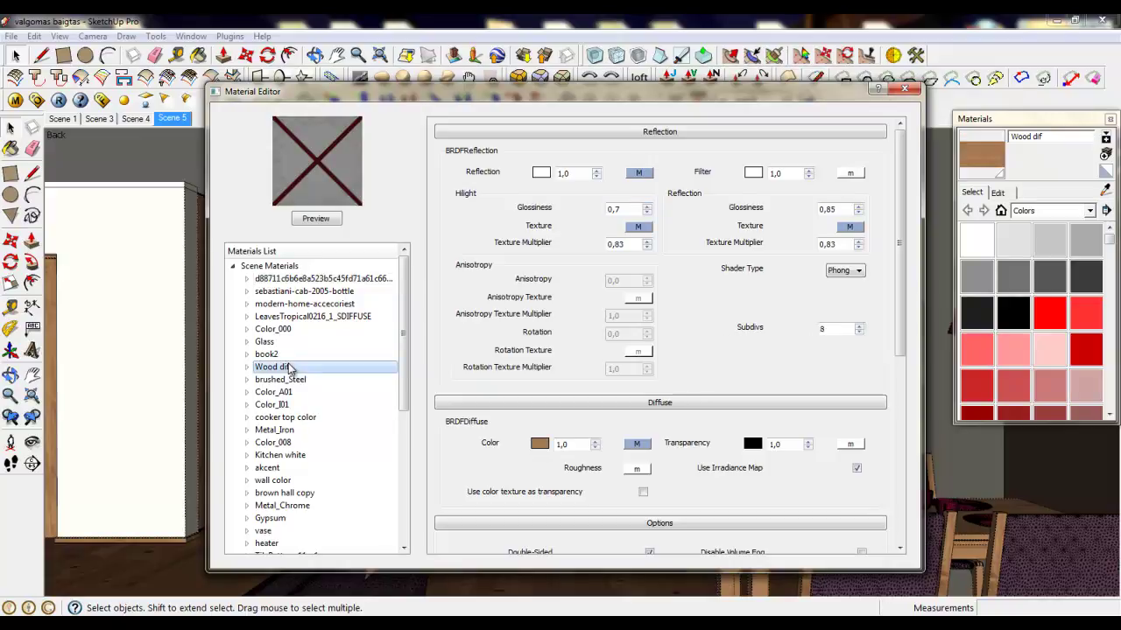
pyautogui.doubleClick(827, 330)
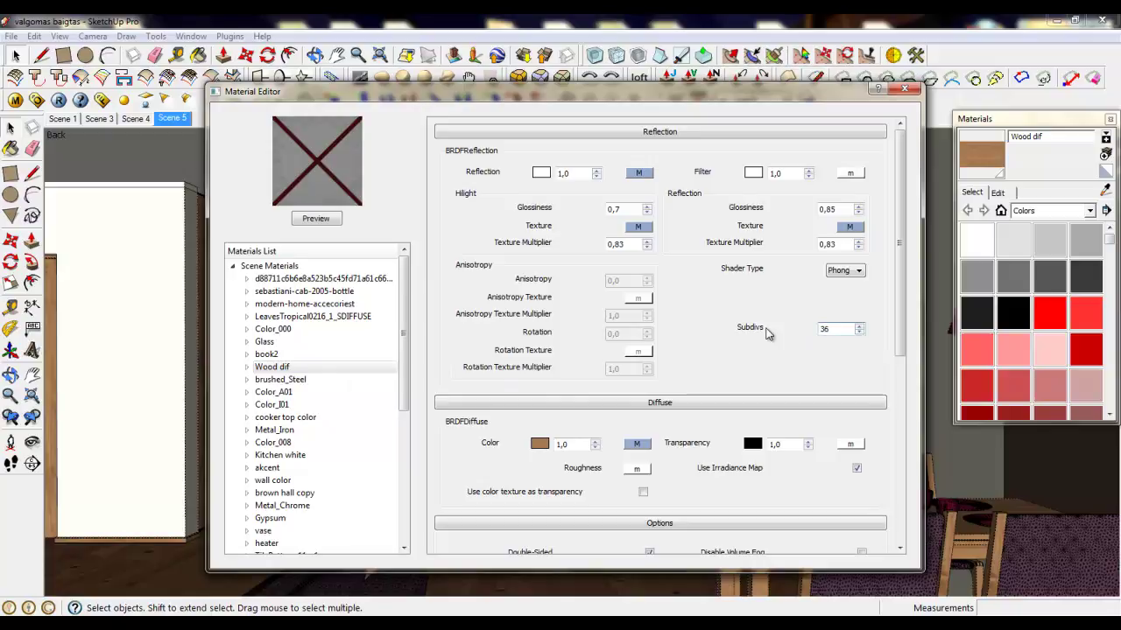
pyautogui.click(273, 355)
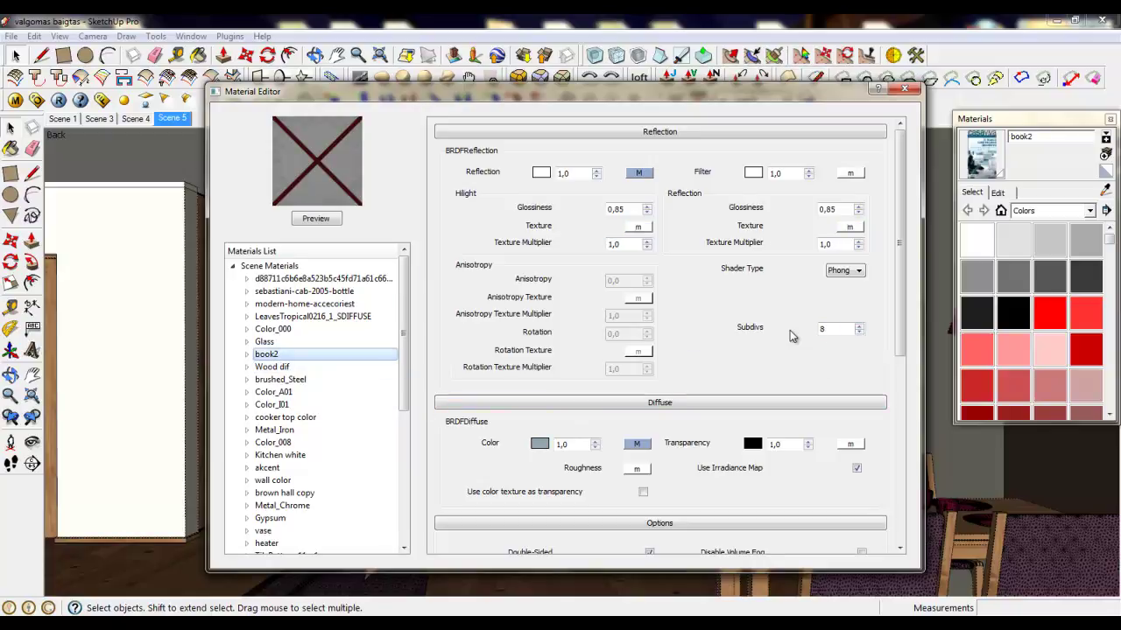
pyautogui.doubleClick(831, 327)
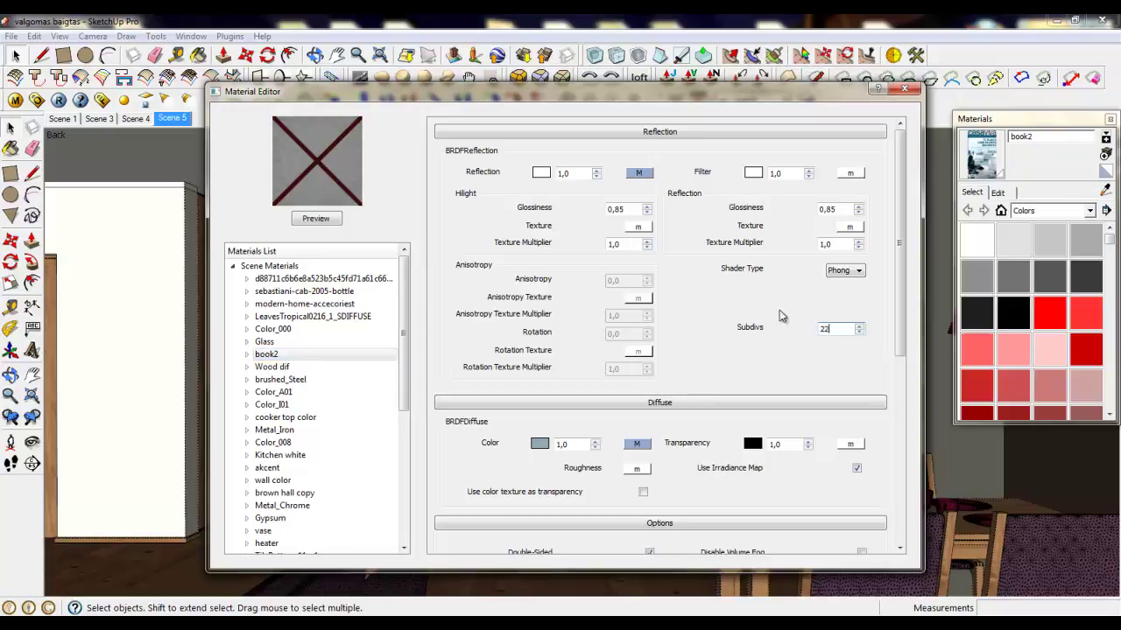
# Set the reflection Subdivs of the cooker top color and Metal_Iron materials to 36.
pyautogui.click(282, 380)
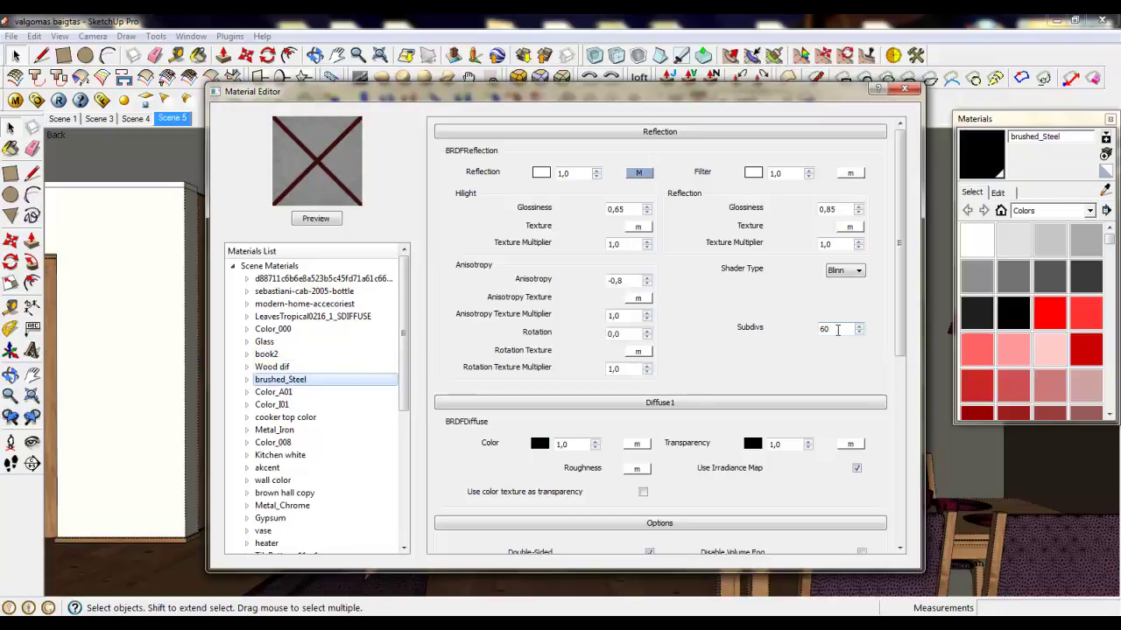
pyautogui.doubleClick(828, 330)
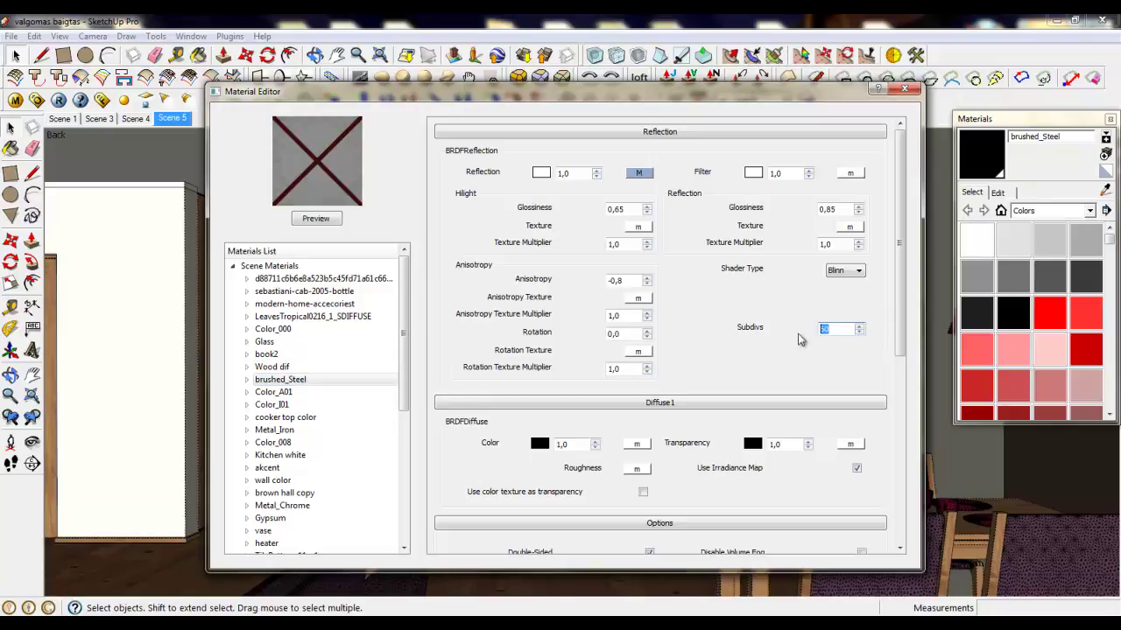
pyautogui.click(281, 420)
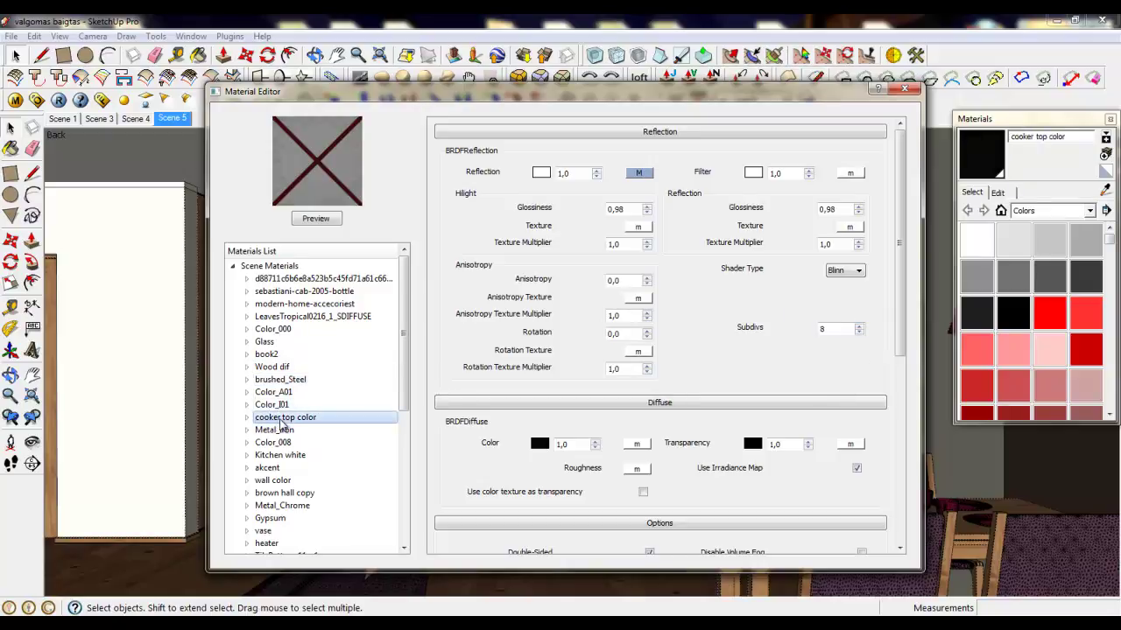
pyautogui.doubleClick(827, 329)
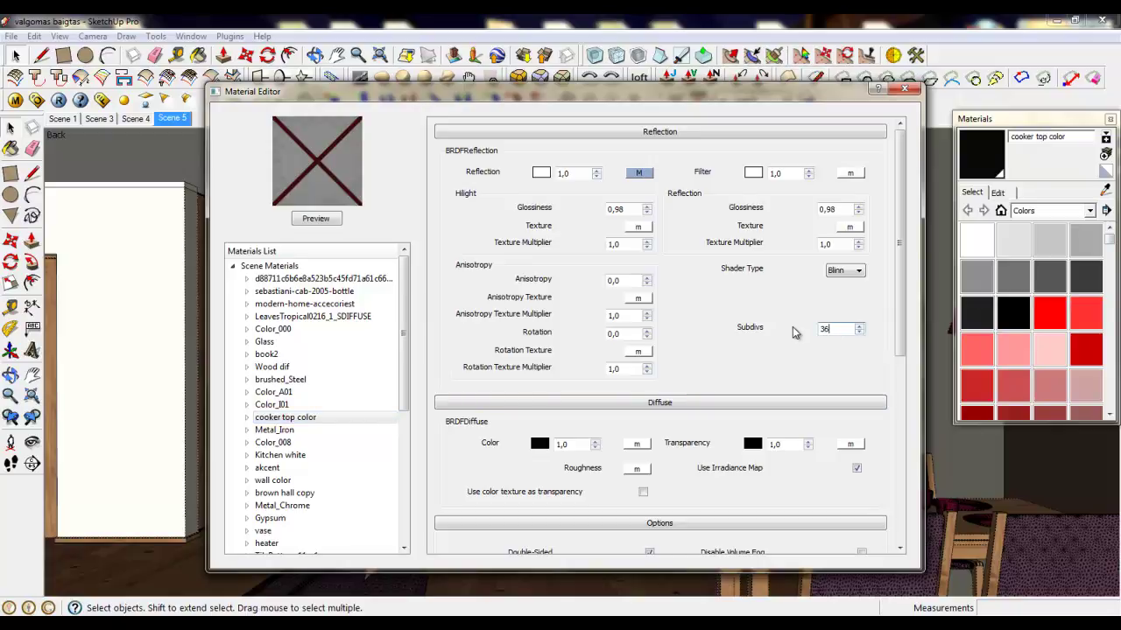
pyautogui.click(274, 430)
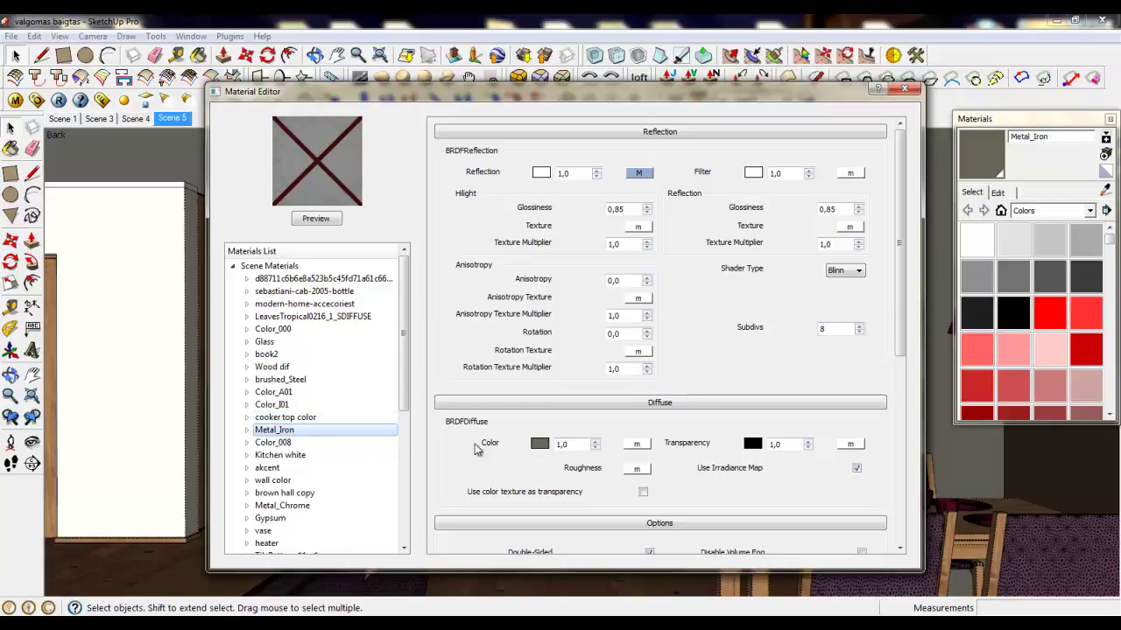
pyautogui.doubleClick(828, 329)
pyautogui.write('36')
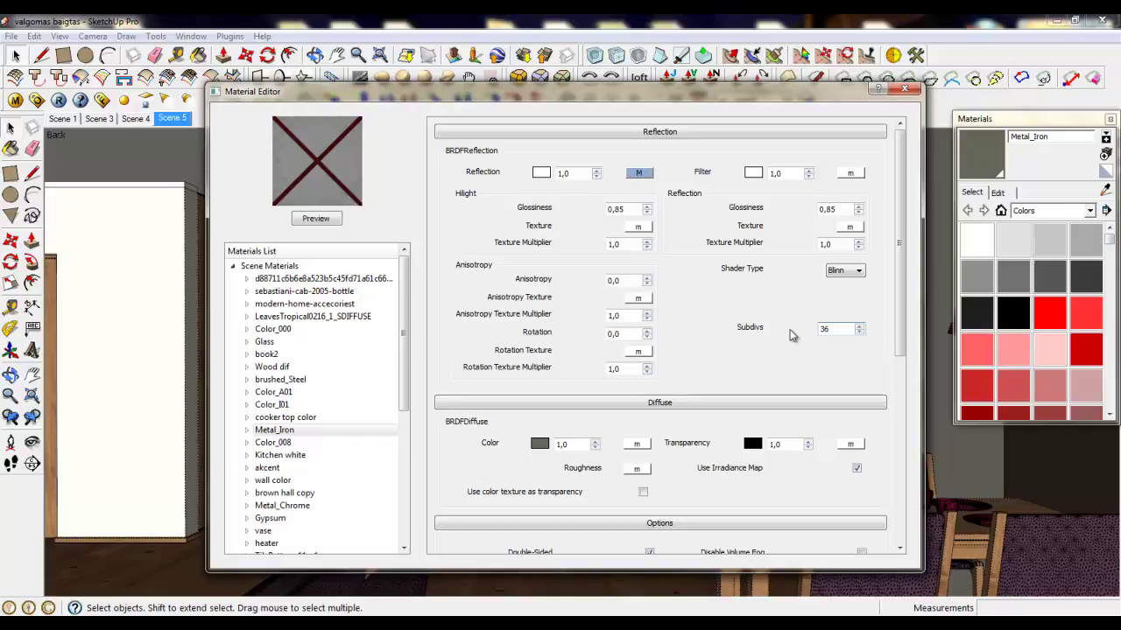
# Set the Kitchen white material's reflection Subdivs to 36 and raise the Subdivs of the akcent material.
pyautogui.click(301, 457)
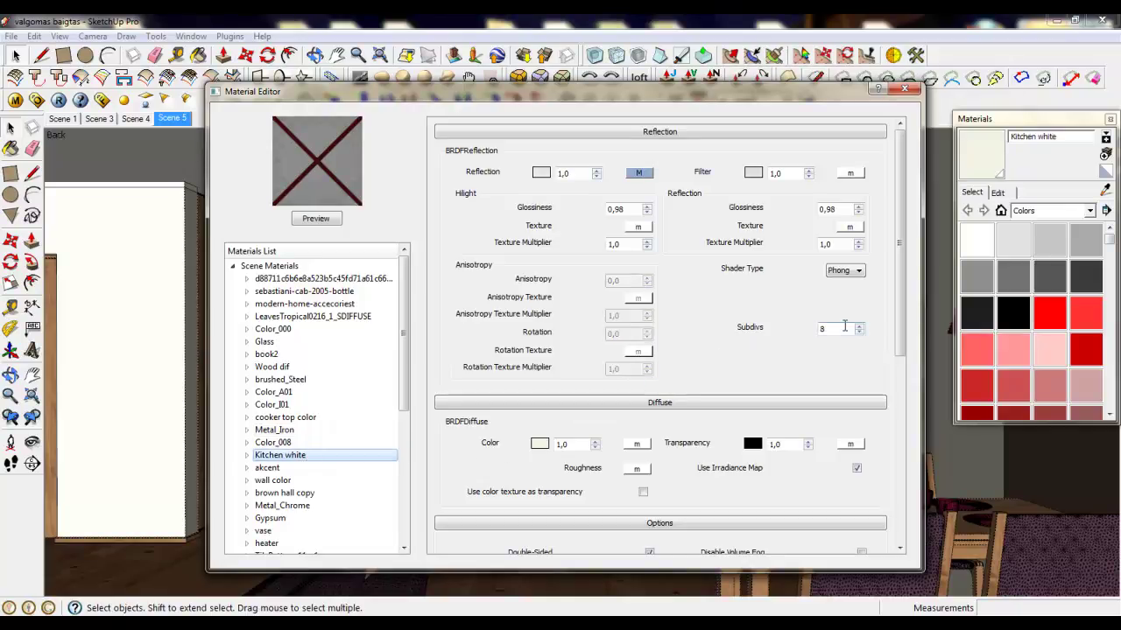
pyautogui.moveTo(827, 330); pyautogui.dragTo(744, 322)
pyautogui.write('36')
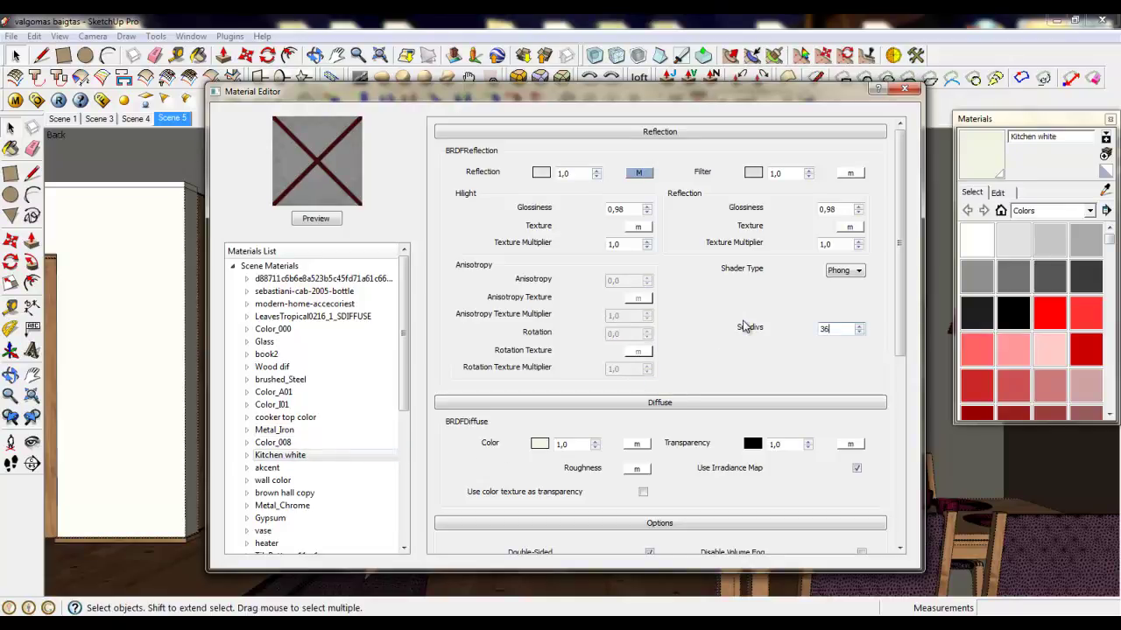
pyautogui.click(407, 394)
pyautogui.moveTo(406, 394); pyautogui.dragTo(406, 429)
pyautogui.click(261, 405)
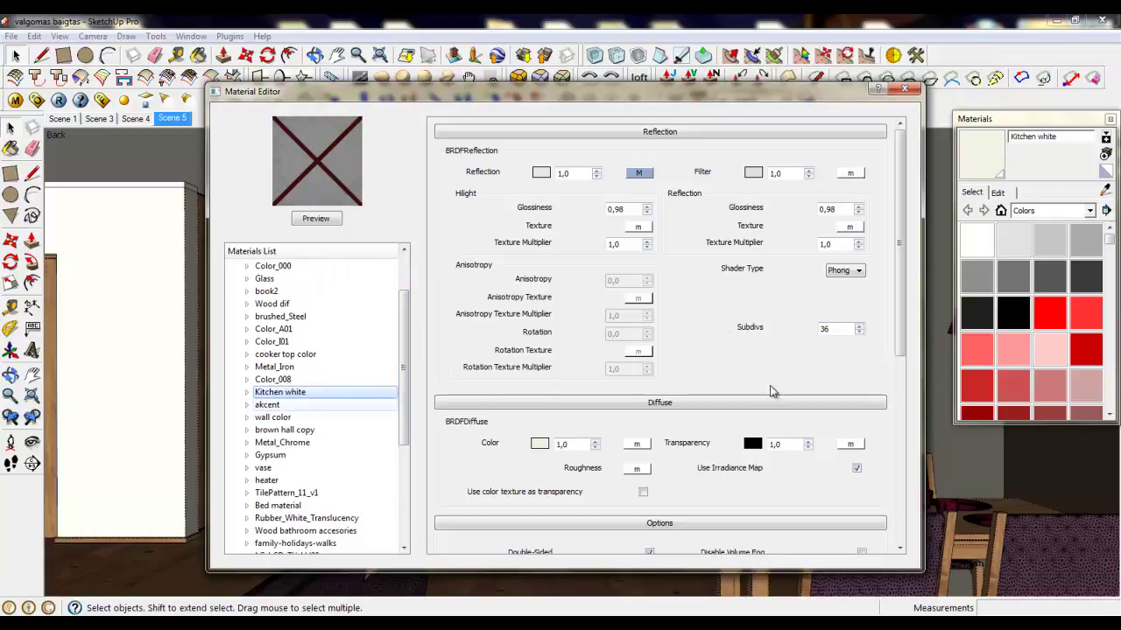
pyautogui.moveTo(828, 330); pyautogui.dragTo(804, 335)
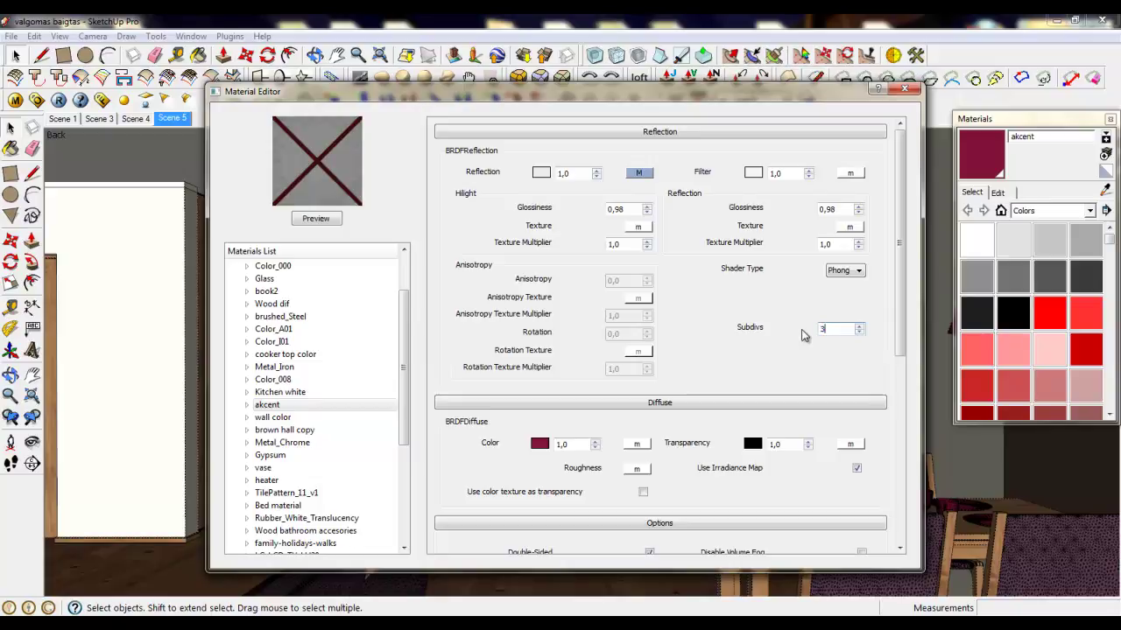
# Edit the wall color material's reflection Subdivs and set those of the brown hall copy material to 26.
pyautogui.click(272, 417)
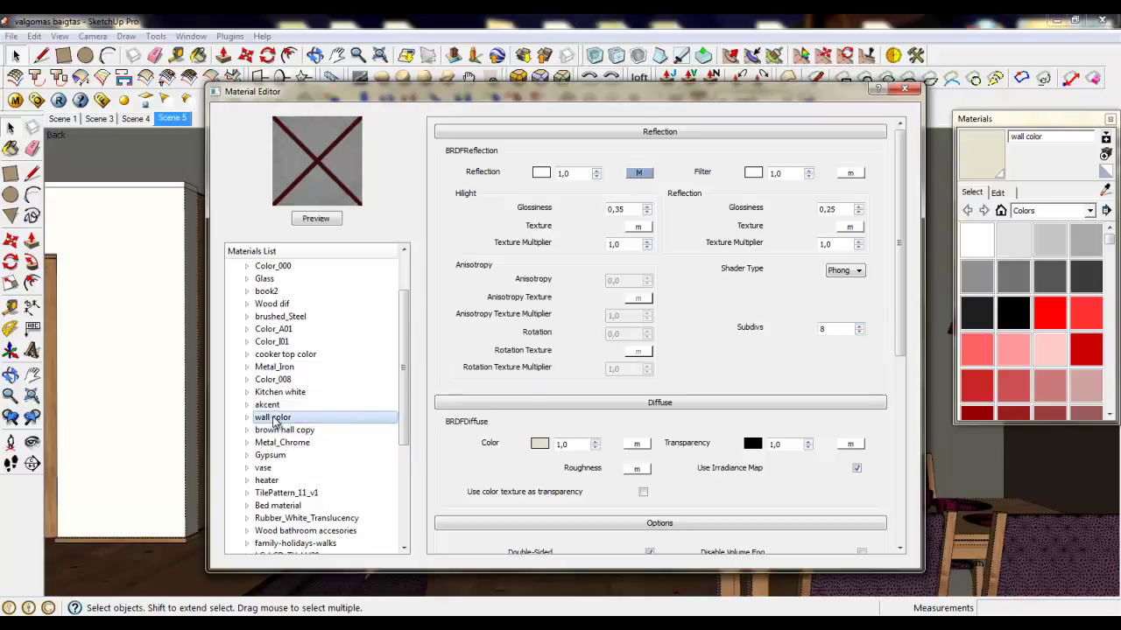
pyautogui.click(825, 329)
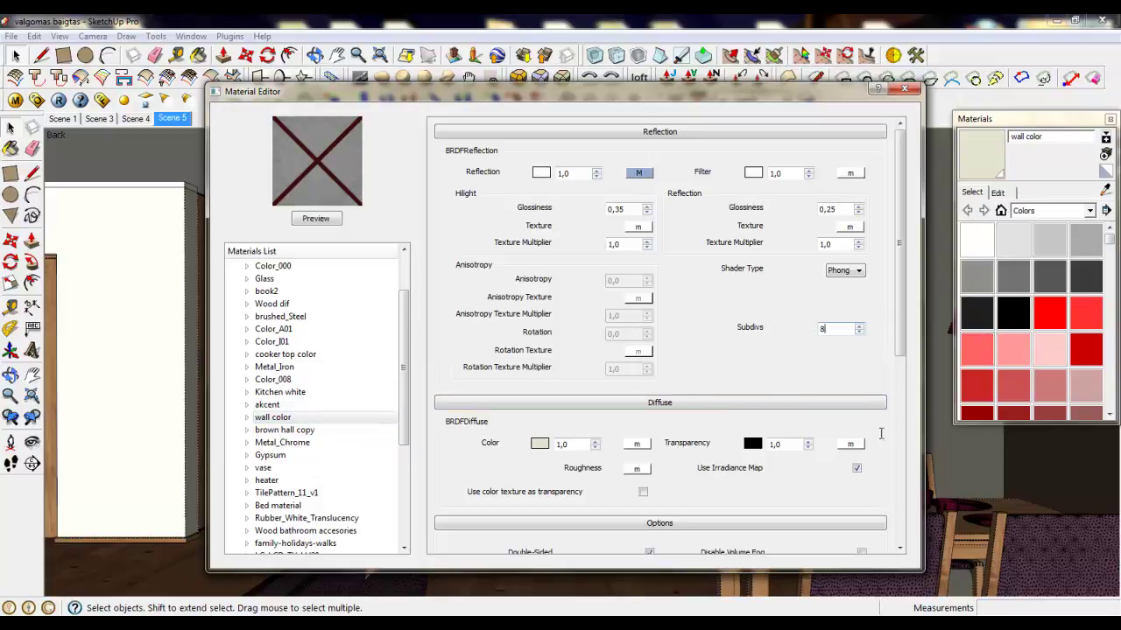
pyautogui.hotkey('shift', 'Home')
pyautogui.click(288, 430)
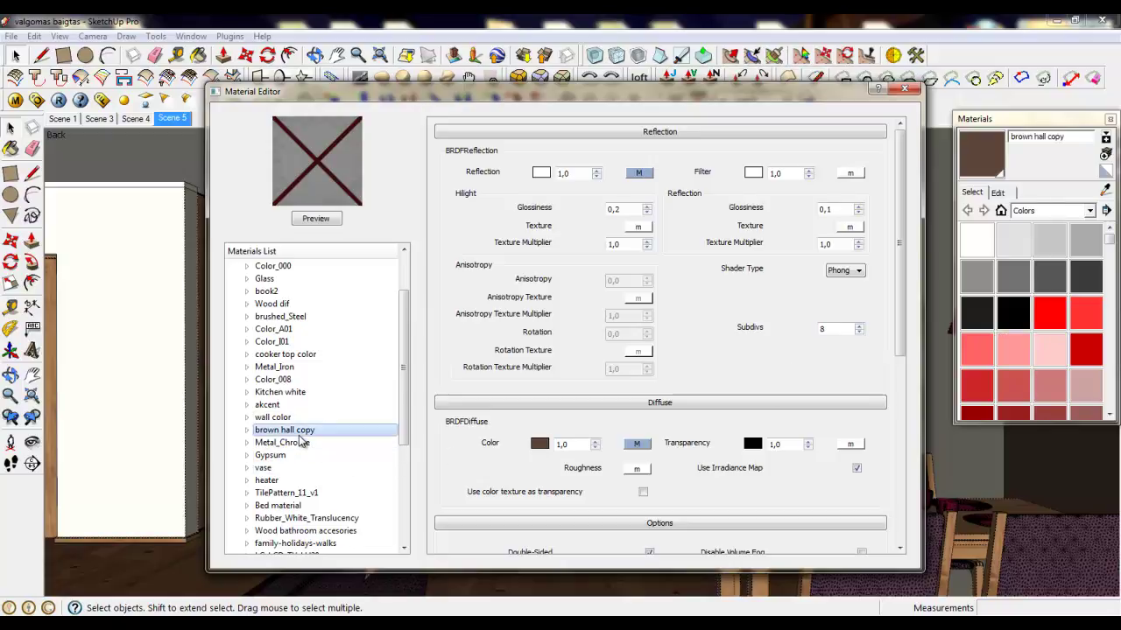
pyautogui.doubleClick(834, 330)
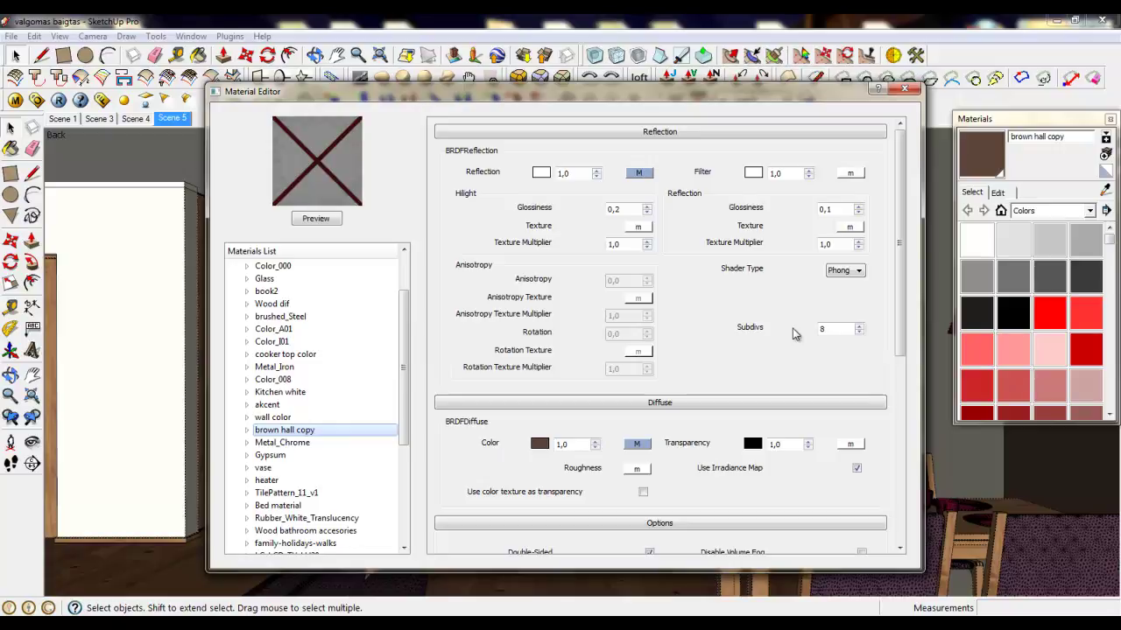
pyautogui.write('26')
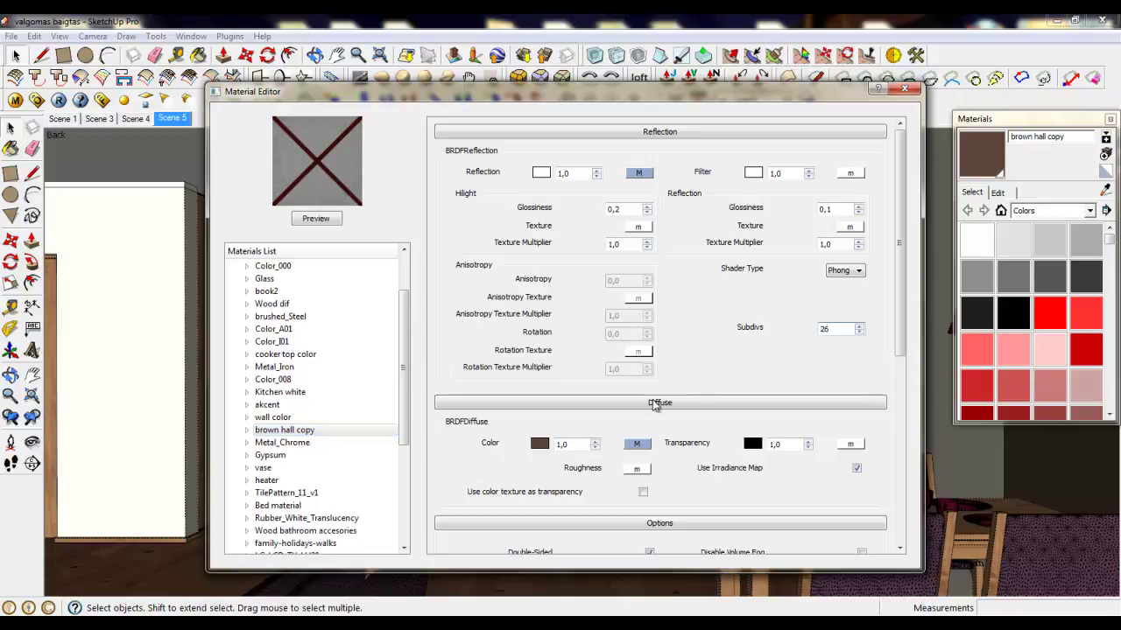
# Check the Metal_Chrome material's reflection settings and set the Gypsum material's reflection Subdivs to 36.
pyautogui.click(298, 443)
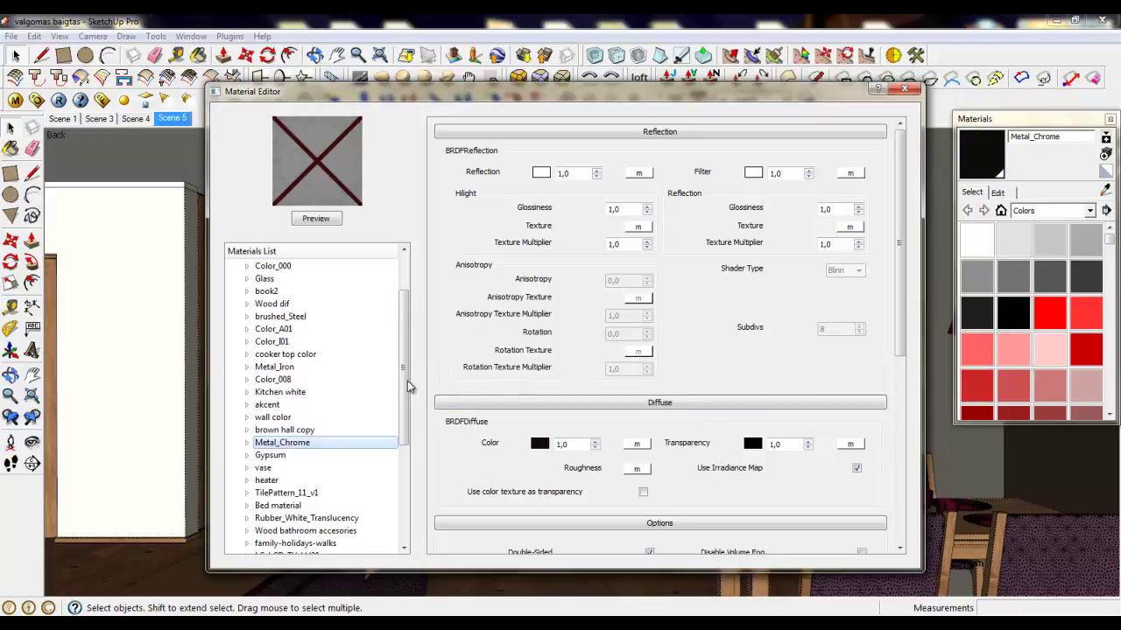
pyautogui.moveTo(405, 386); pyautogui.dragTo(405, 412)
pyautogui.click(294, 393)
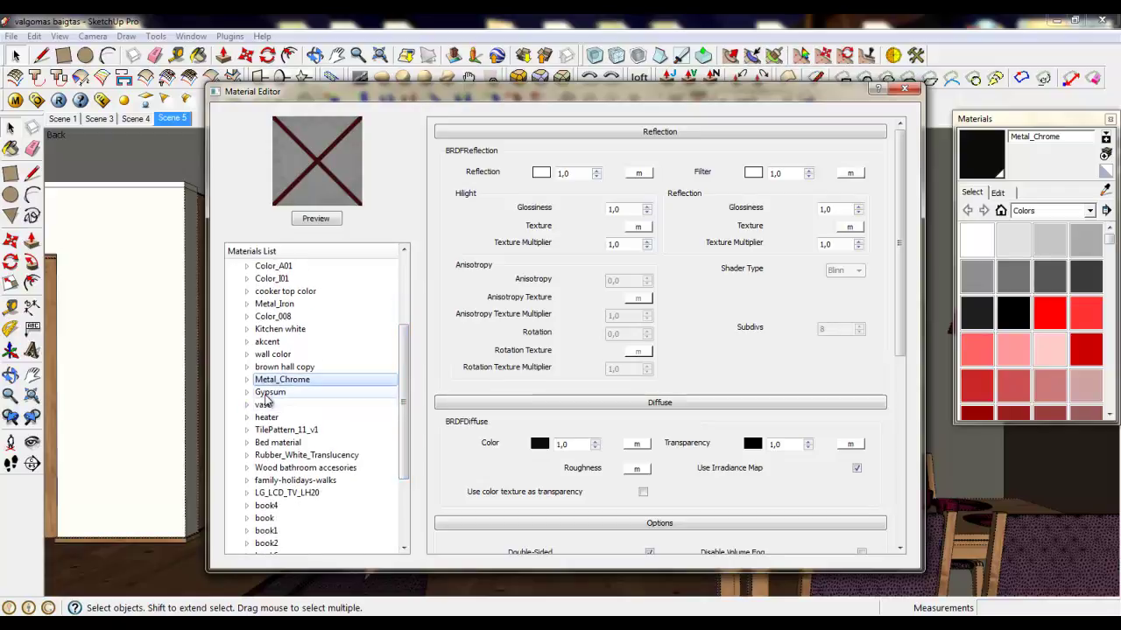
pyautogui.doubleClick(829, 328)
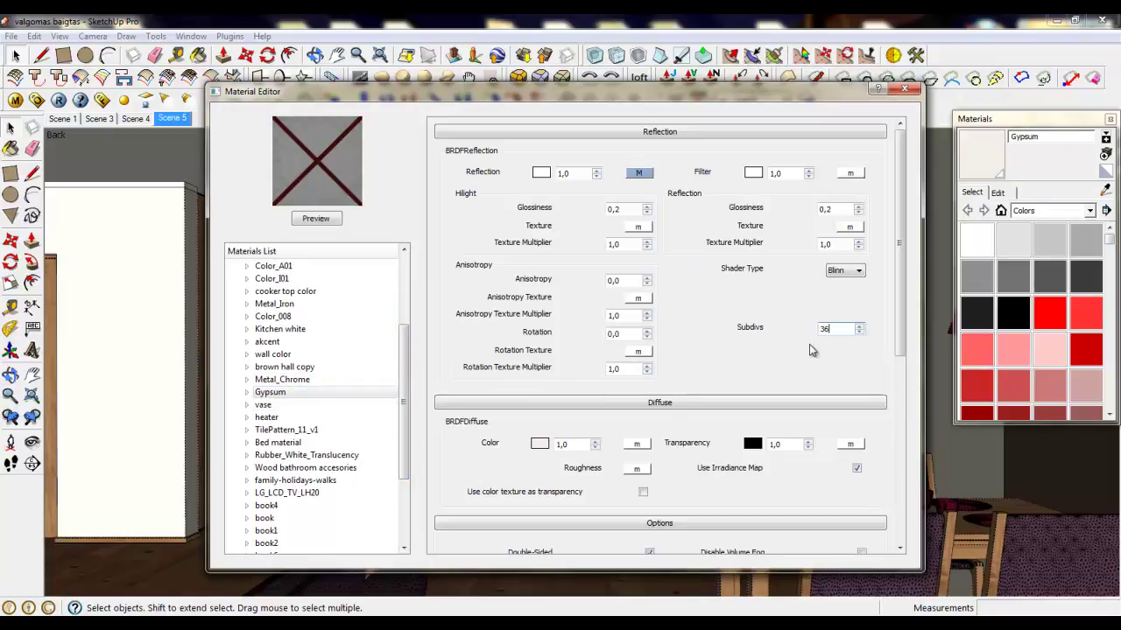
pyautogui.click(804, 356)
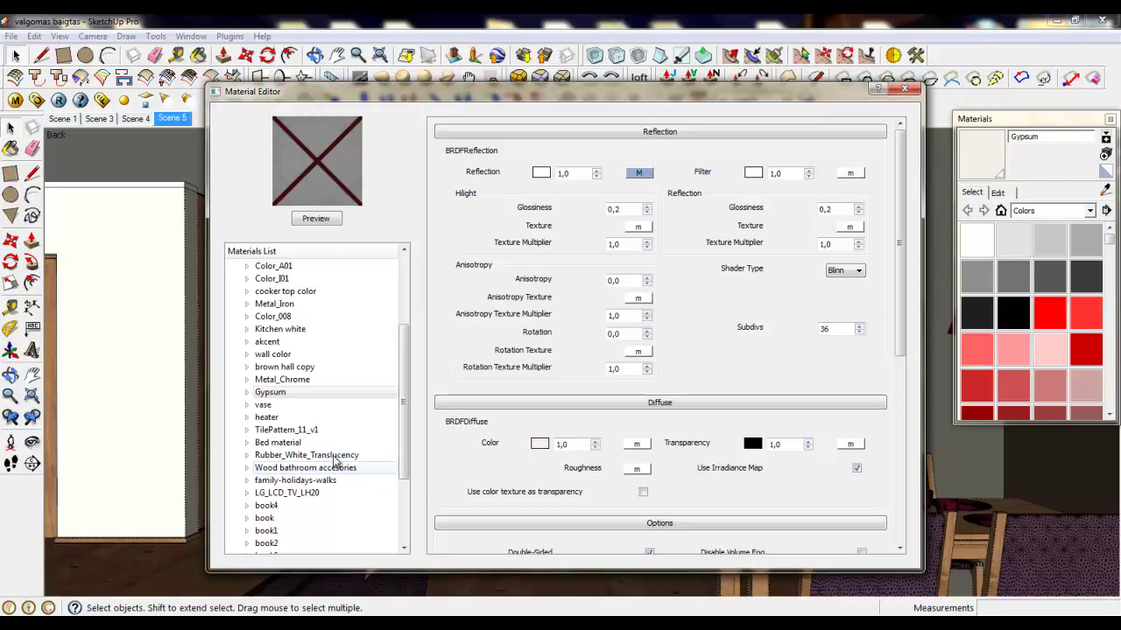
# Set the reflection Subdivs of the TilePattern_11_v1 material to 22 and of the Bed material to 36.
pyautogui.click(299, 430)
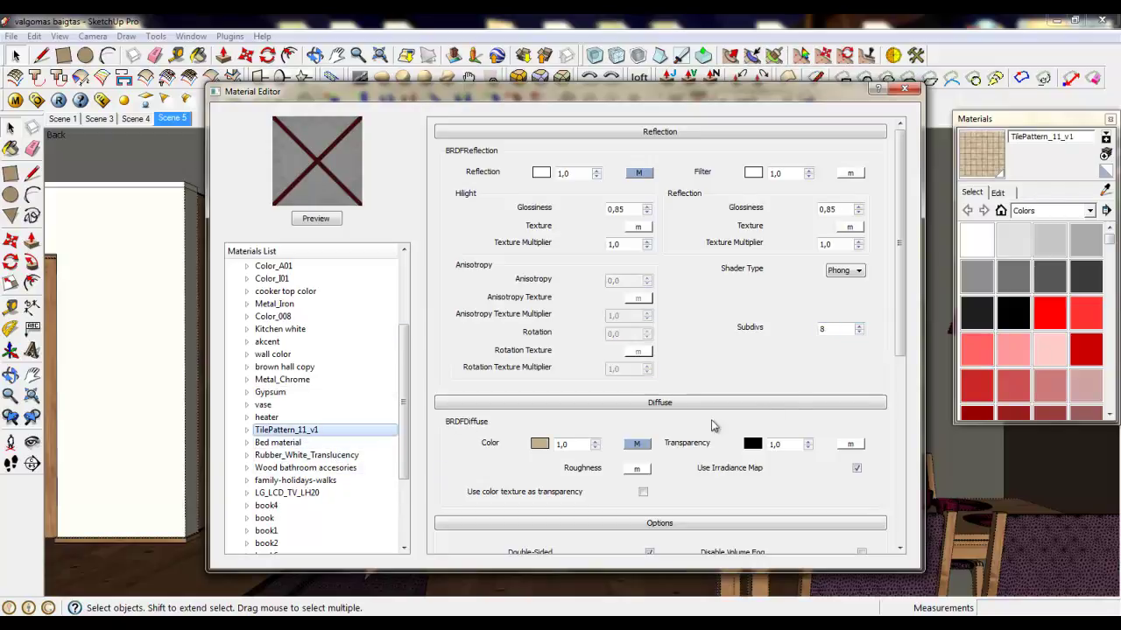
pyautogui.doubleClick(833, 329)
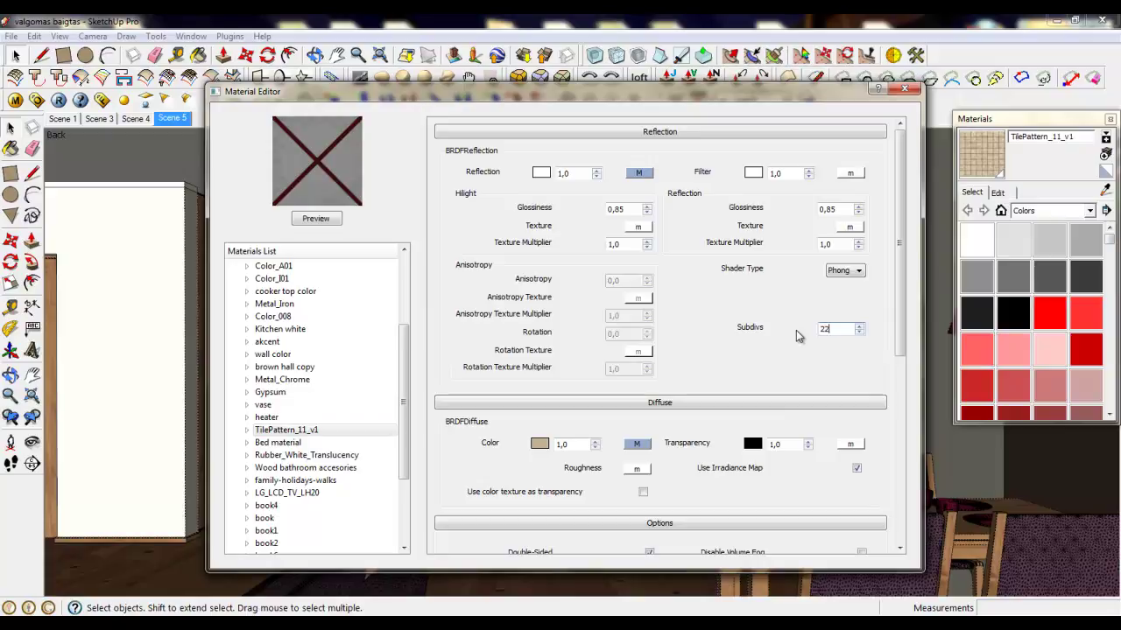
pyautogui.click(289, 442)
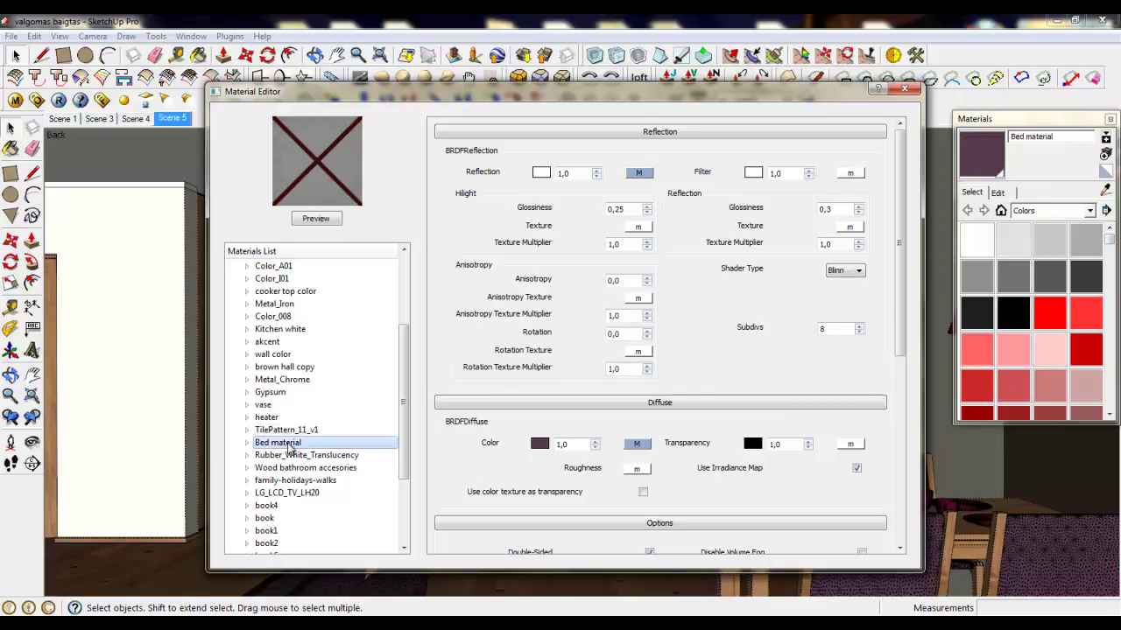
pyautogui.doubleClick(826, 332)
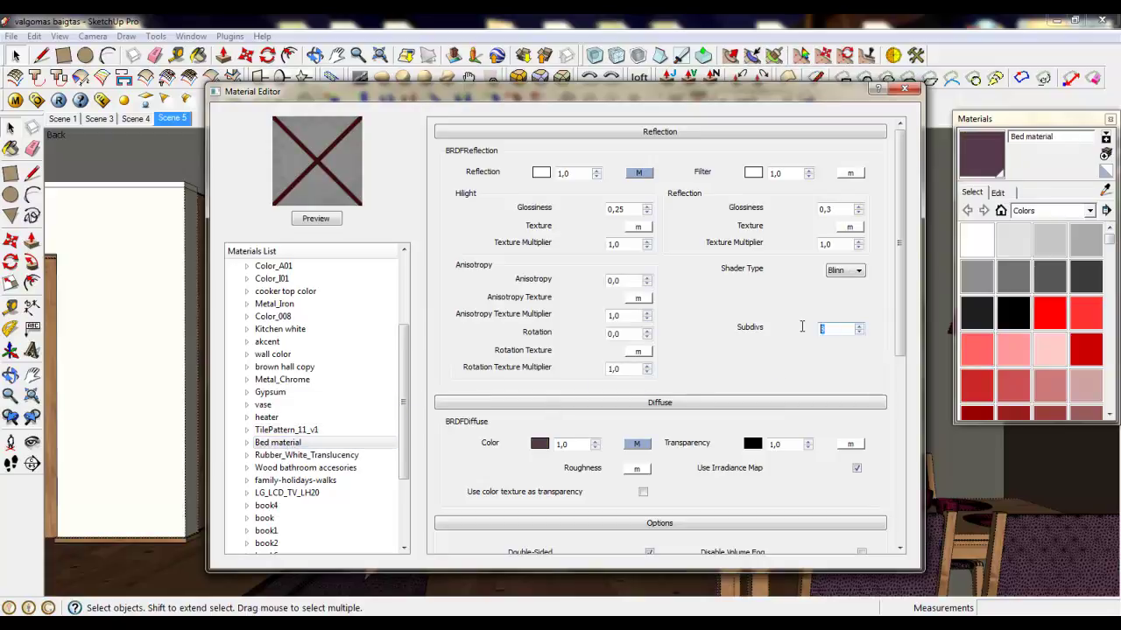
pyautogui.write('36')
pyautogui.moveTo(406, 401); pyautogui.dragTo(403, 427)
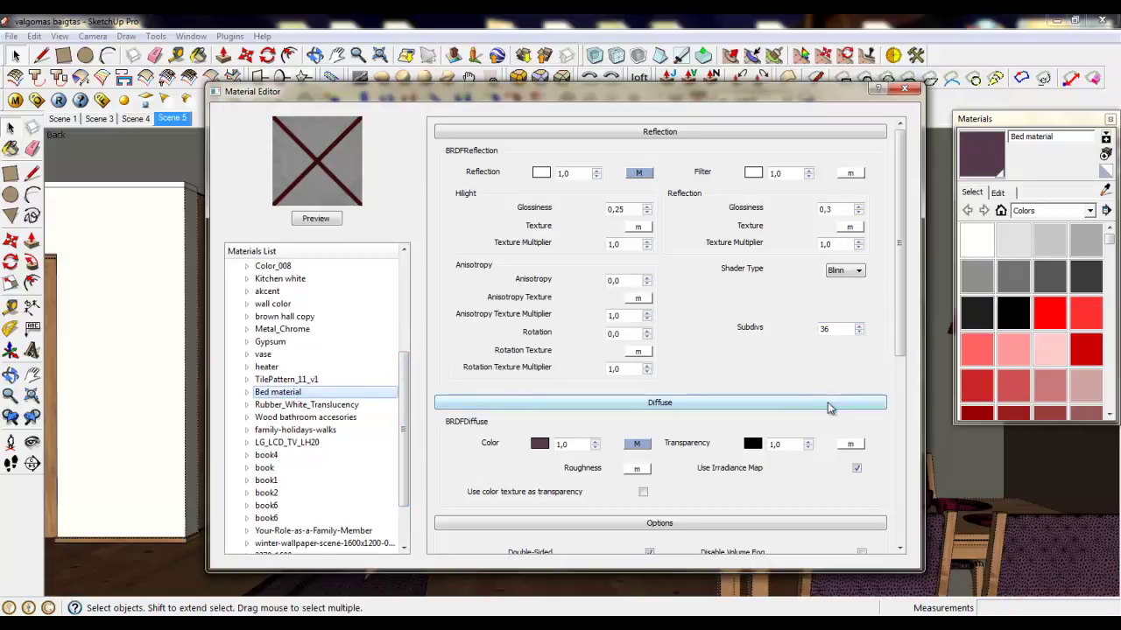
pyautogui.moveTo(409, 387); pyautogui.dragTo(407, 402)
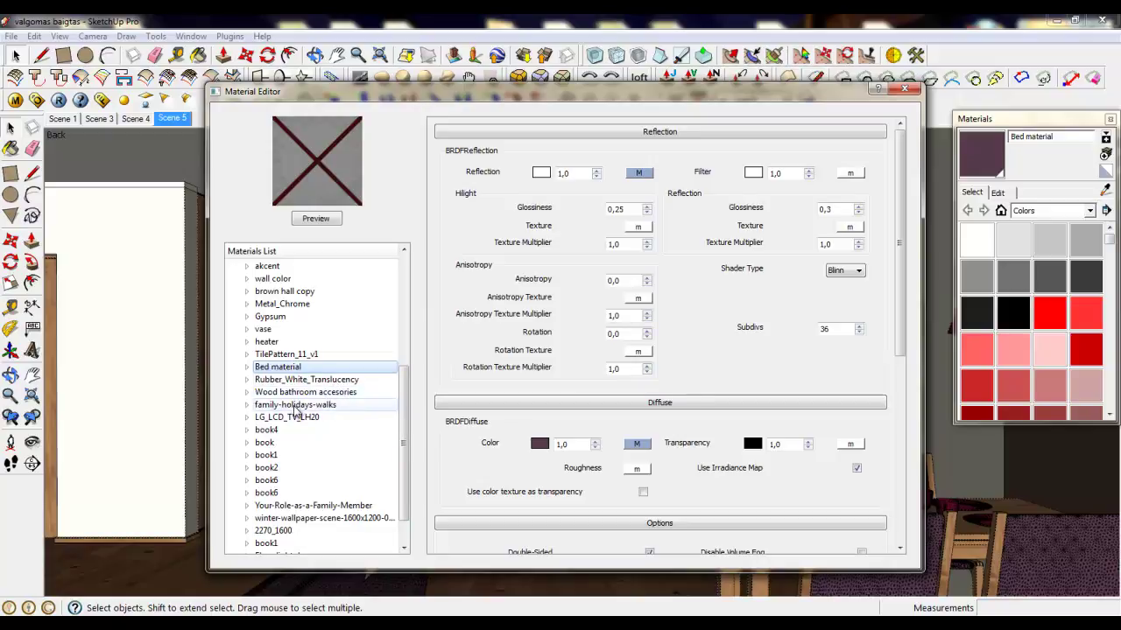
# Set the book4 material's reflection Subdivs to 22 and check the settings of the other book materials.
pyautogui.click(267, 430)
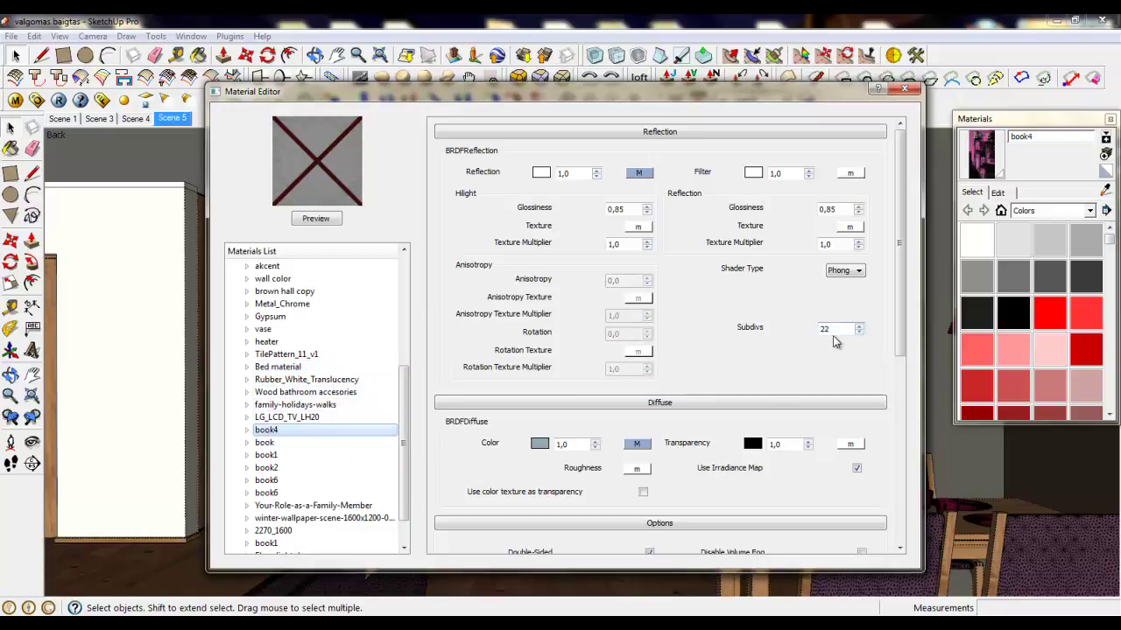
pyautogui.click(273, 443)
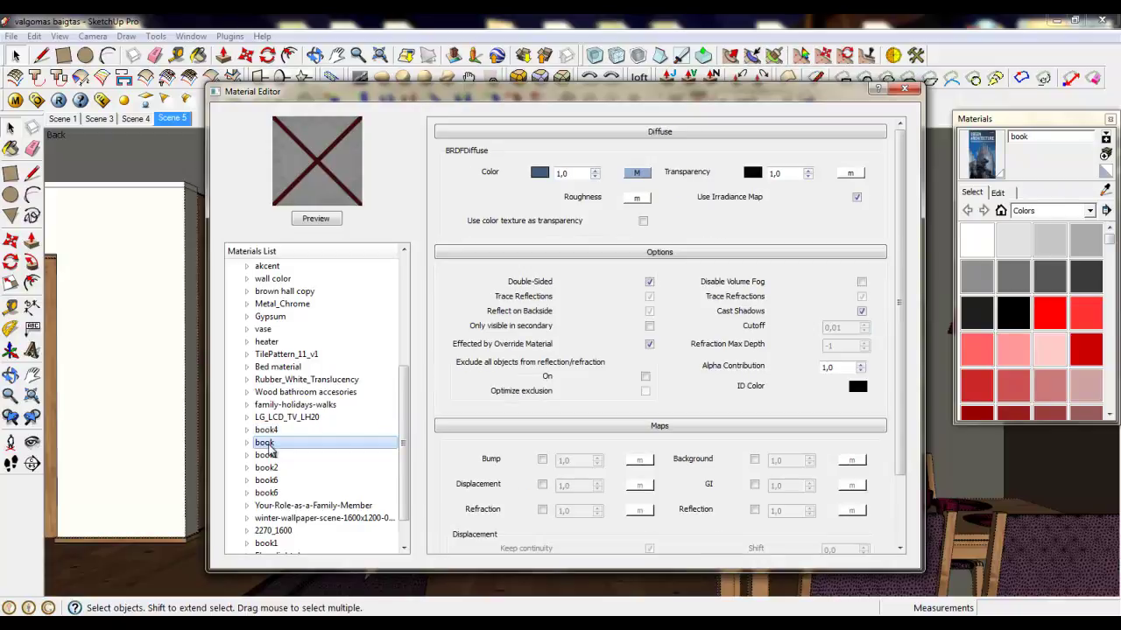
pyautogui.click(267, 455)
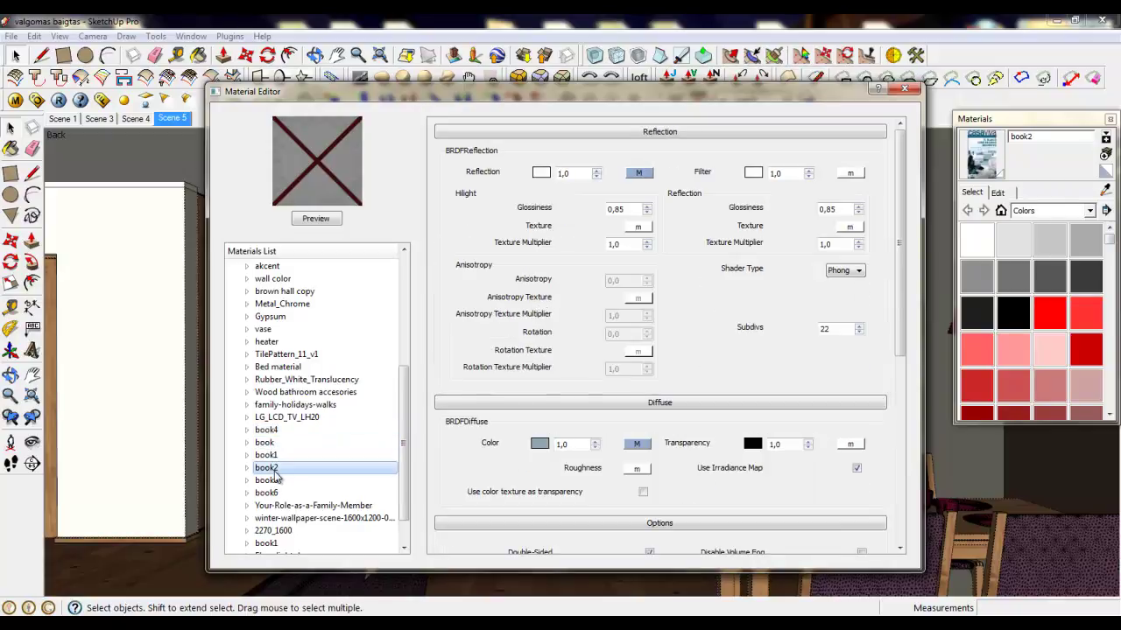
pyautogui.click(267, 480)
pyautogui.click(271, 493)
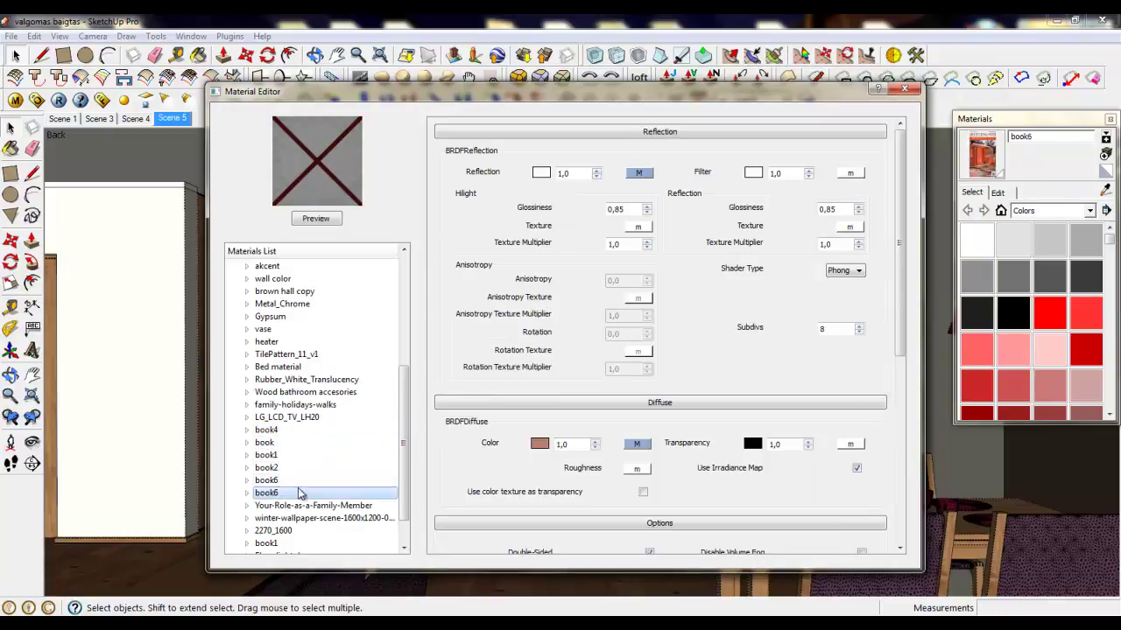
pyautogui.moveTo(410, 472); pyautogui.dragTo(406, 440)
pyautogui.scroll(-2, 406, 440)
# Review the layer types available for the book1 material and recheck the book and book4 materials' settings.
pyautogui.rightClick(266, 429)
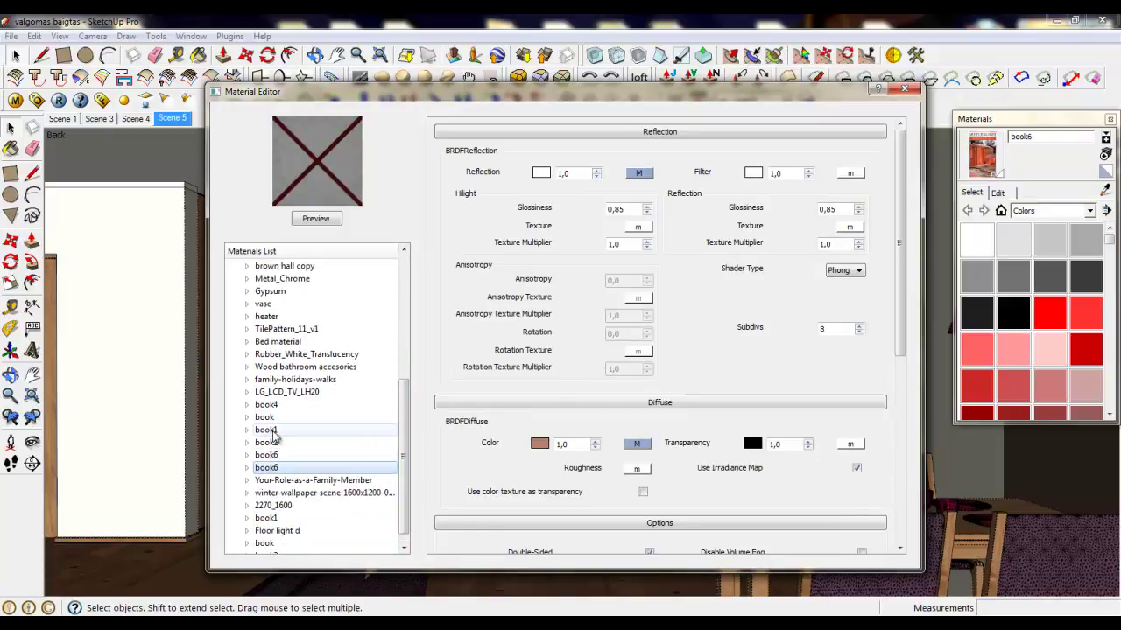
pyautogui.moveTo(341, 444)
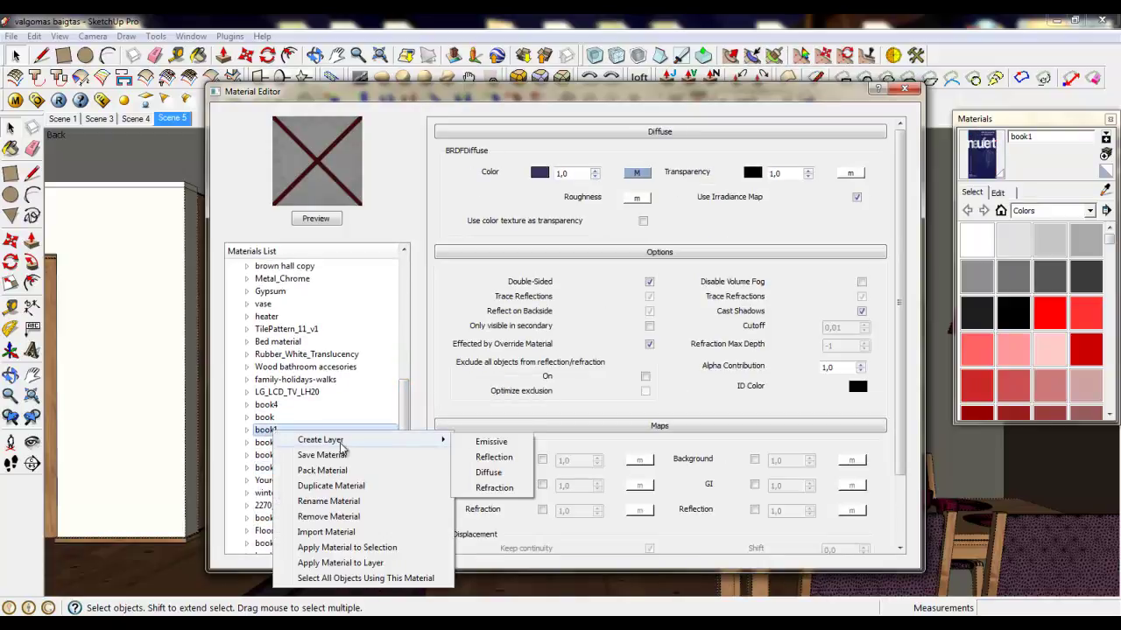
pyautogui.click(421, 426)
pyautogui.click(267, 417)
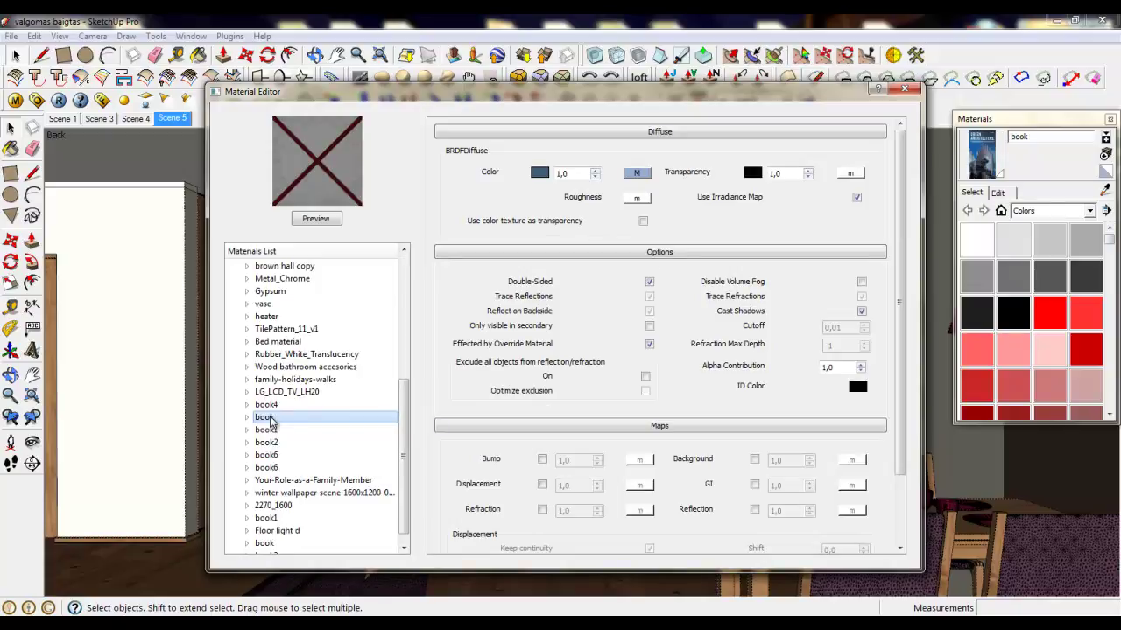
pyautogui.click(267, 405)
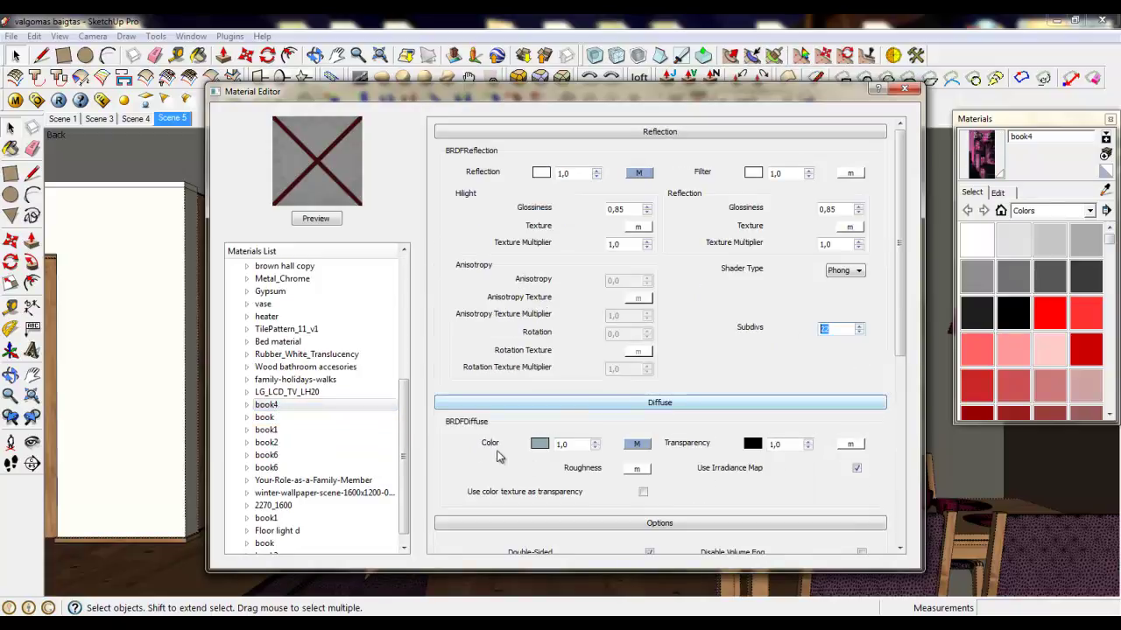
pyautogui.scroll(-1, 404, 418)
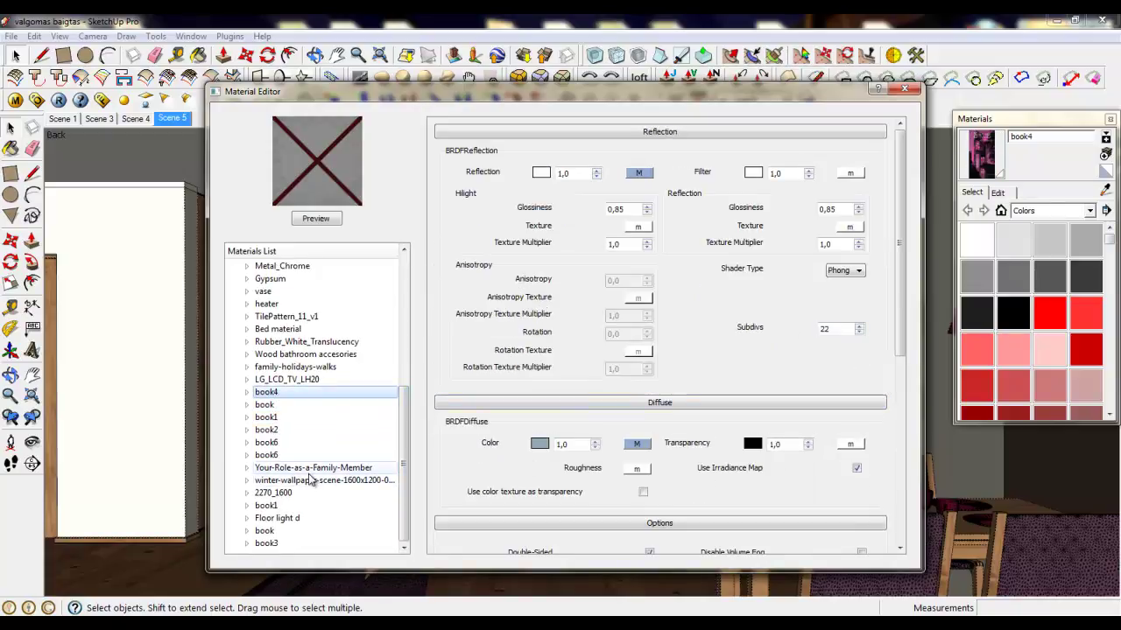
# Add a reflection layer to the Floor light d material and check its TexFresnel reflection map without applying changes.
pyautogui.click(284, 521)
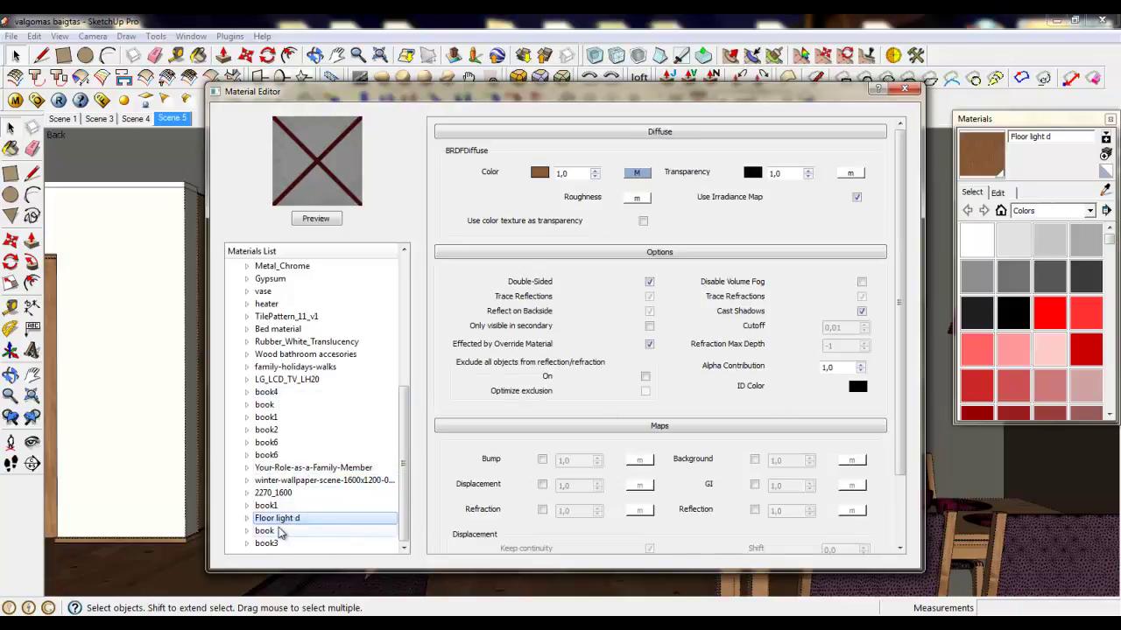
pyautogui.rightClick(273, 521)
pyautogui.moveTo(326, 366)
pyautogui.click(499, 373)
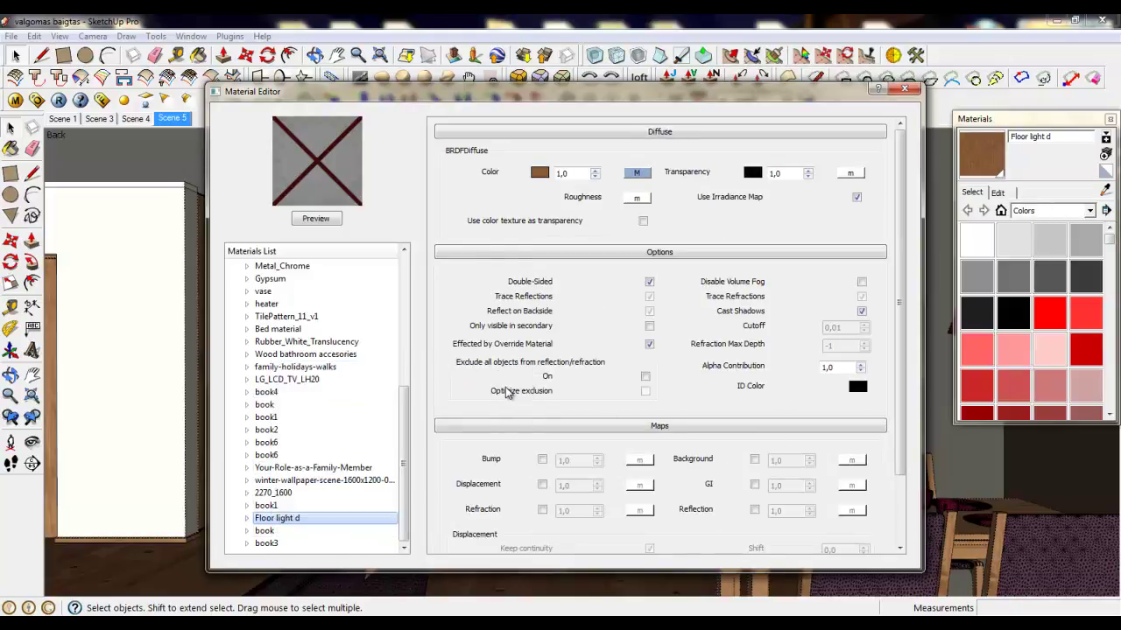
pyautogui.click(638, 174)
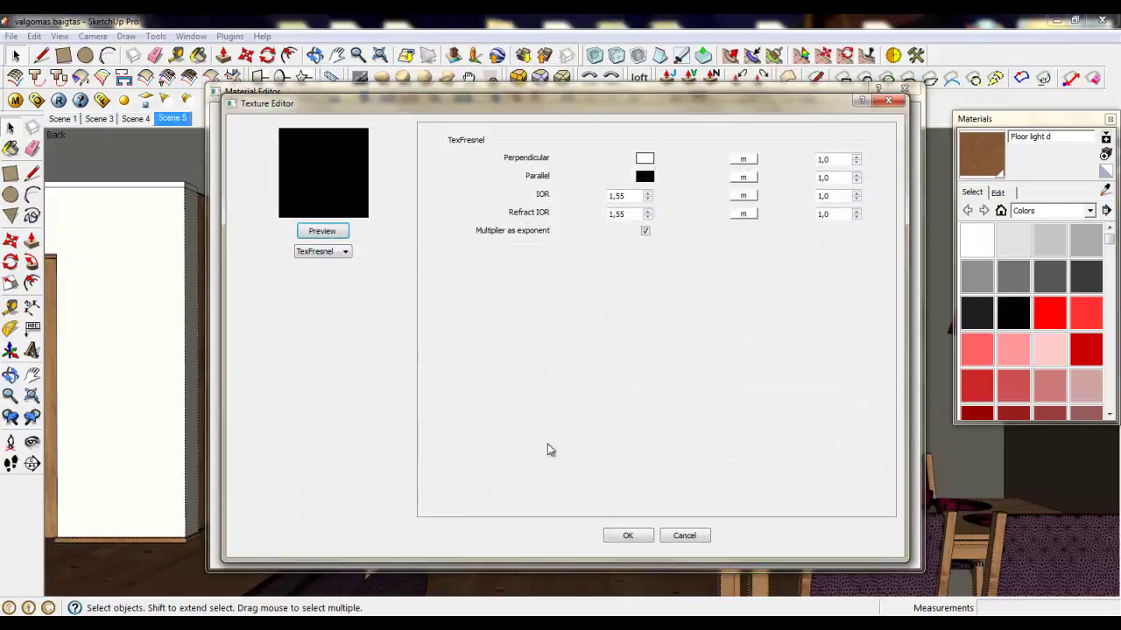
pyautogui.click(625, 534)
pyautogui.click(684, 534)
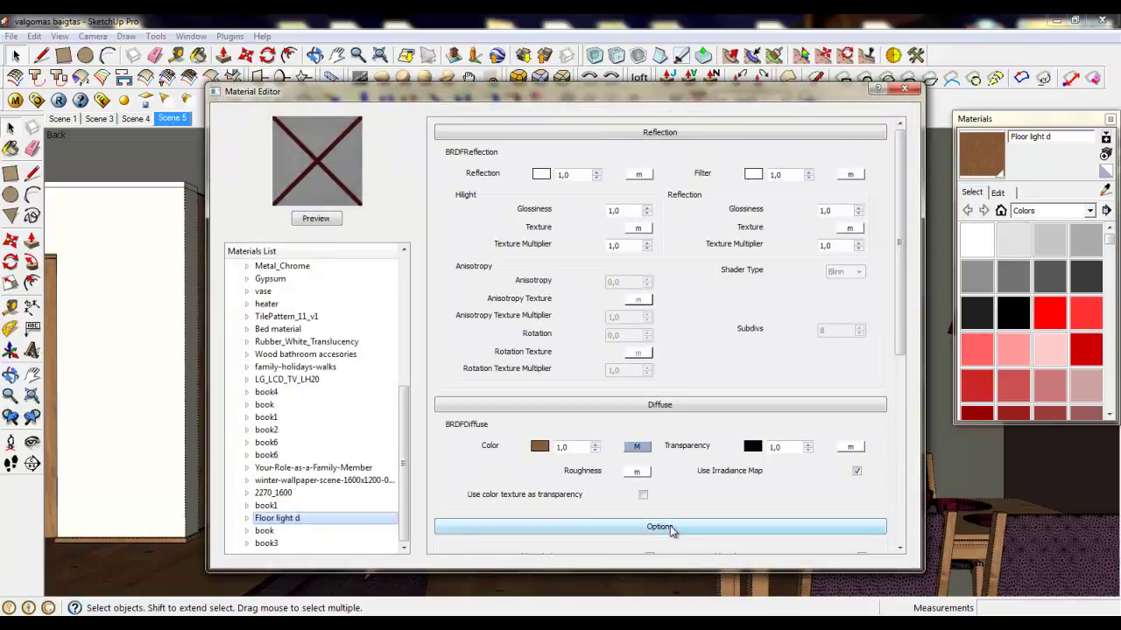
# Set the Floor light d material's highlight glossiness to 0,9 and its reflection Subdivs to 36.
pyautogui.click(646, 214)
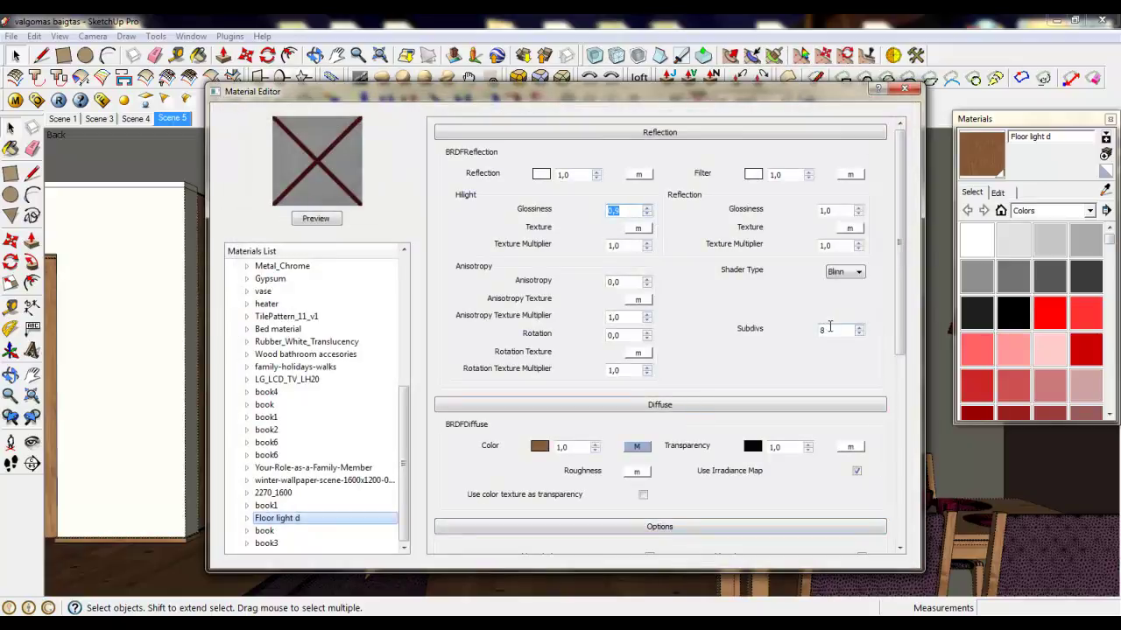
pyautogui.moveTo(830, 329); pyautogui.dragTo(778, 331)
pyautogui.write('36')
pyautogui.click(826, 285)
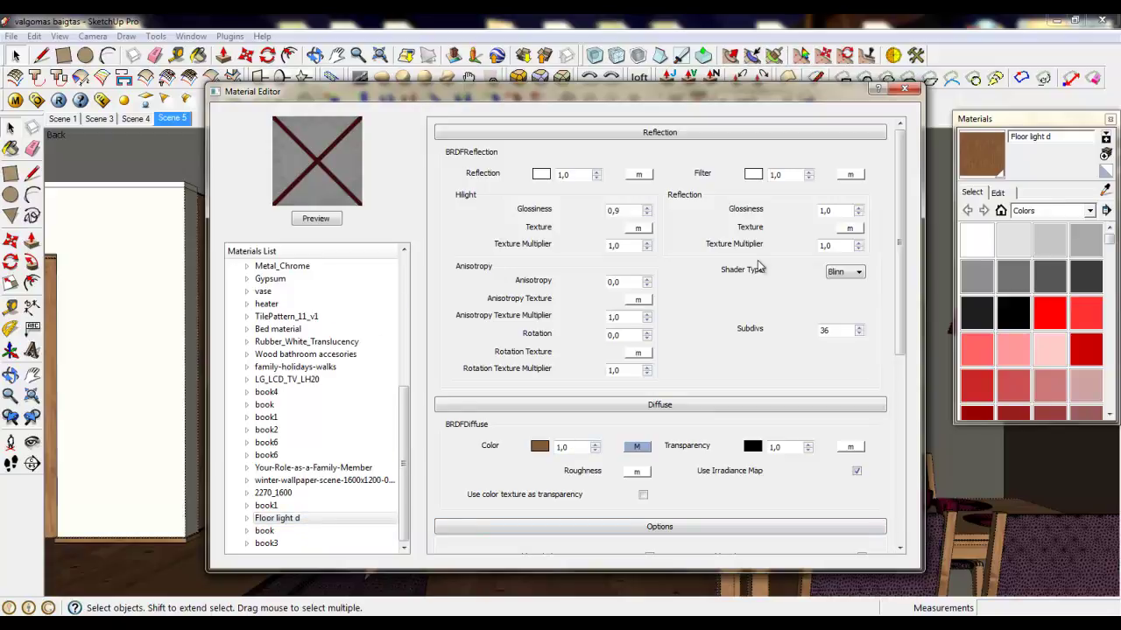
# Set the Floor light d material's highlight glossiness to 0,65 and reflection glossiness to 0,8.
pyautogui.click(300, 518)
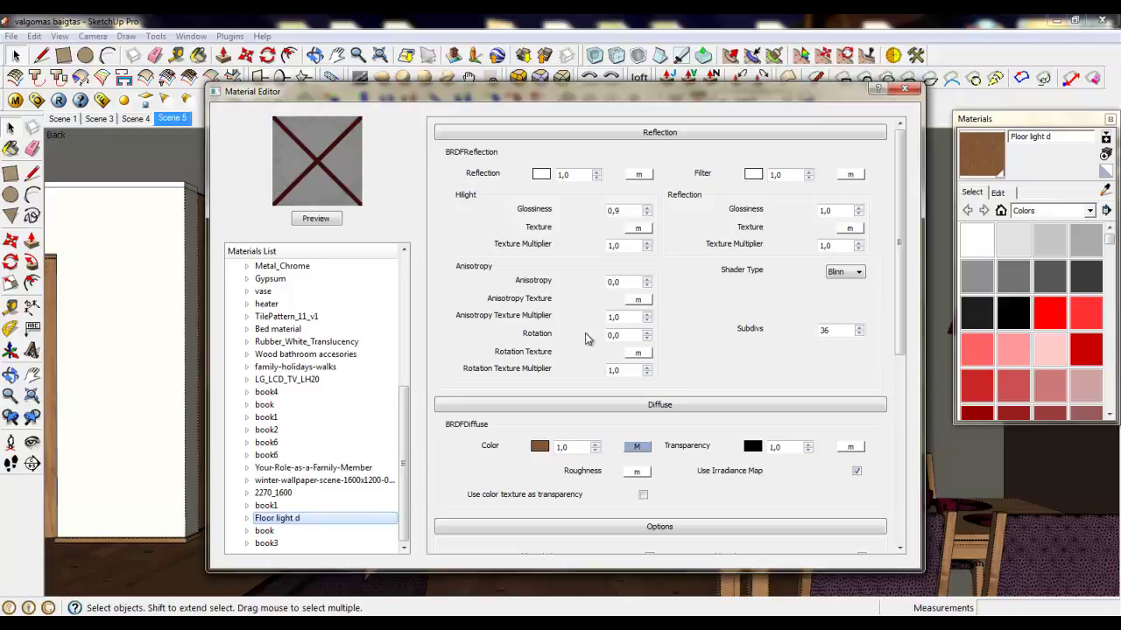
pyautogui.doubleClick(637, 211)
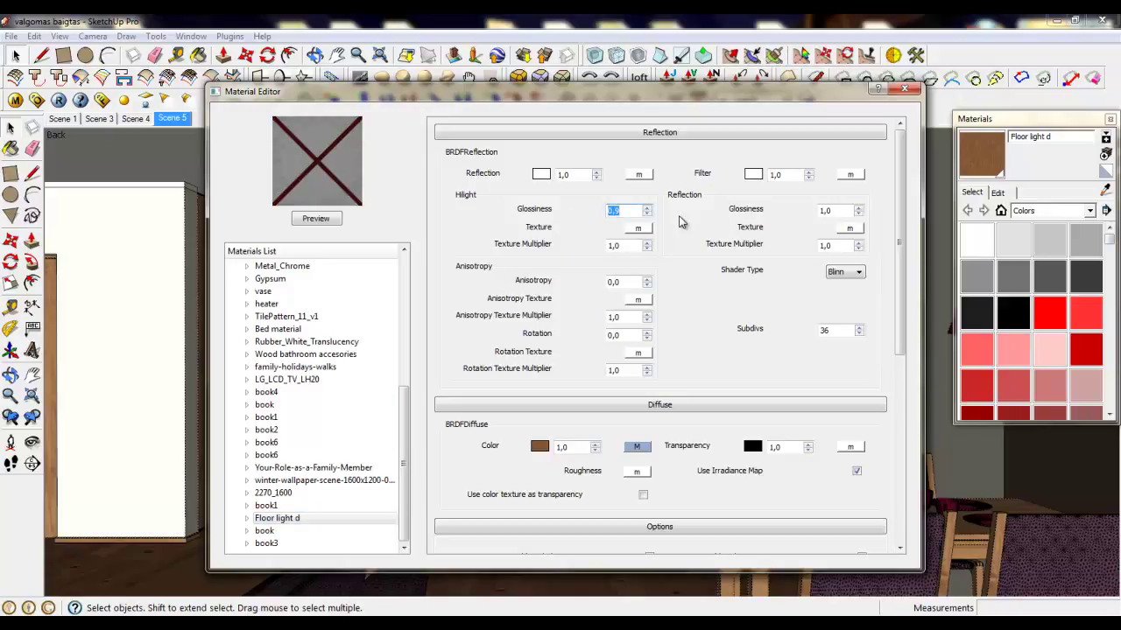
pyautogui.doubleClick(836, 211)
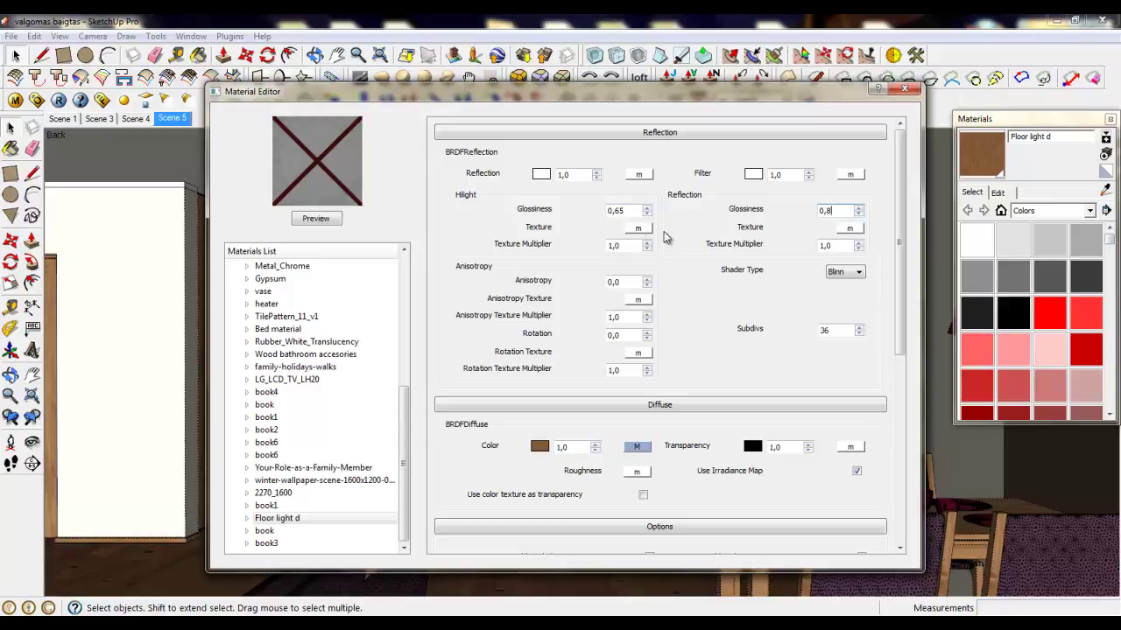
# Check the TexFresnel map and an empty texture slot in the Floor light d reflection layer, cancelling both.
pyautogui.click(638, 174)
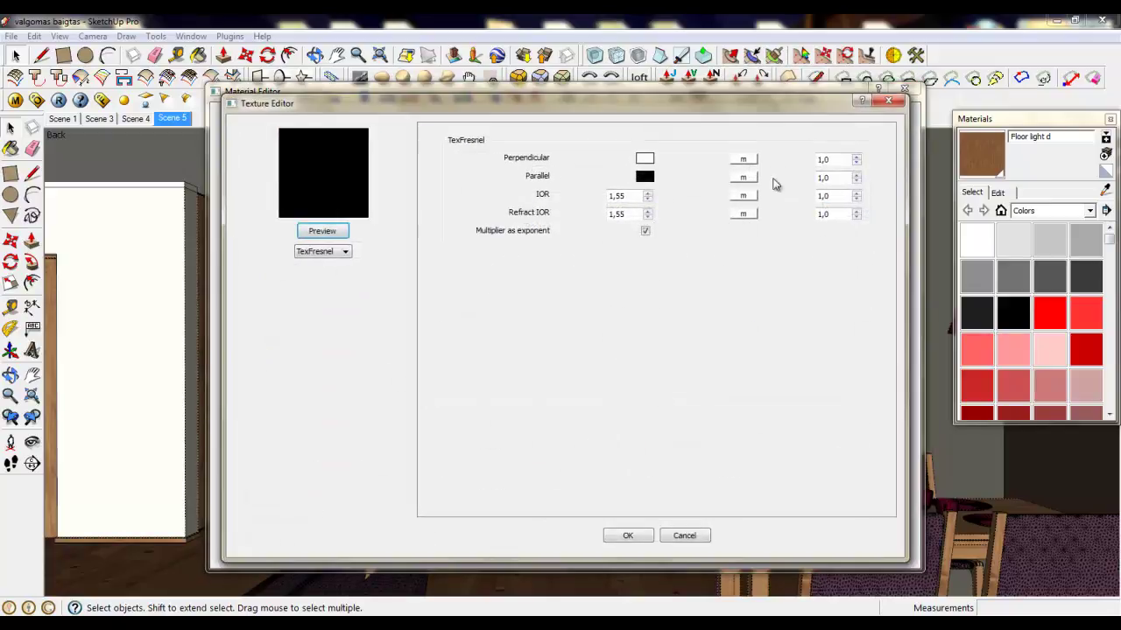
pyautogui.click(695, 533)
pyautogui.click(633, 261)
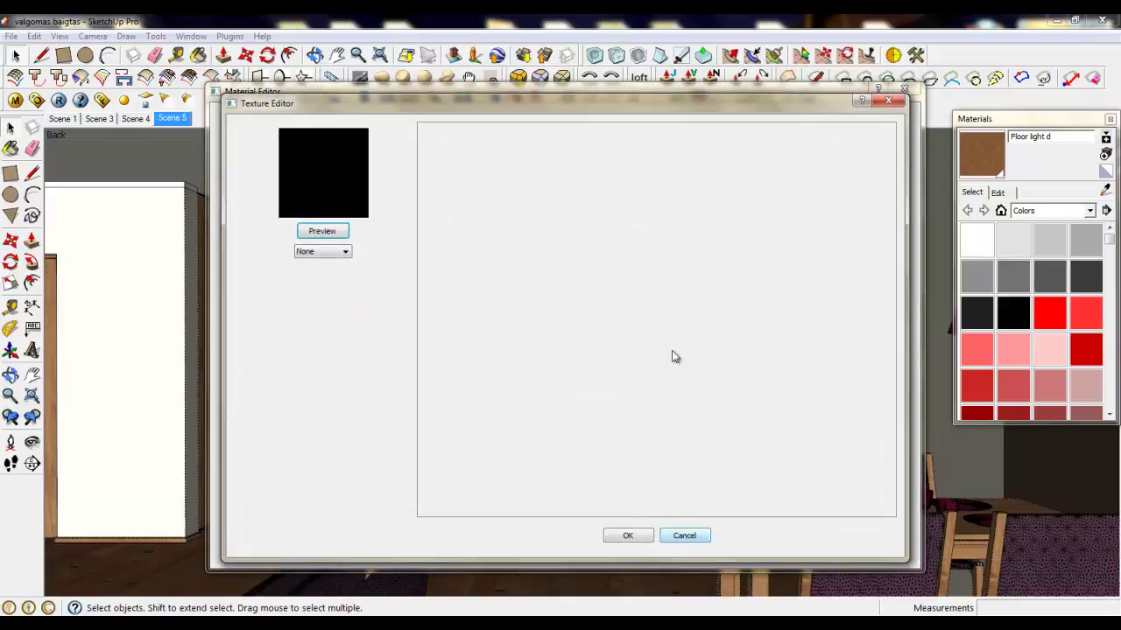
pyautogui.click(688, 535)
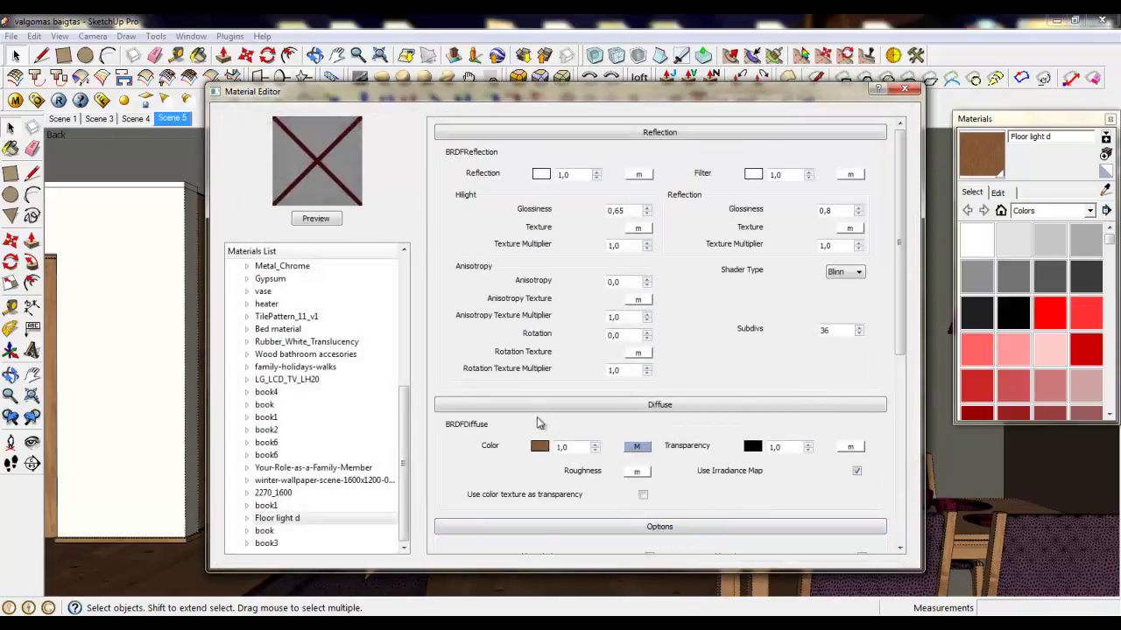
# Check the settings of the book3 and book materials at the end of the list and close the Material Editor.
pyautogui.click(365, 520)
pyautogui.click(267, 542)
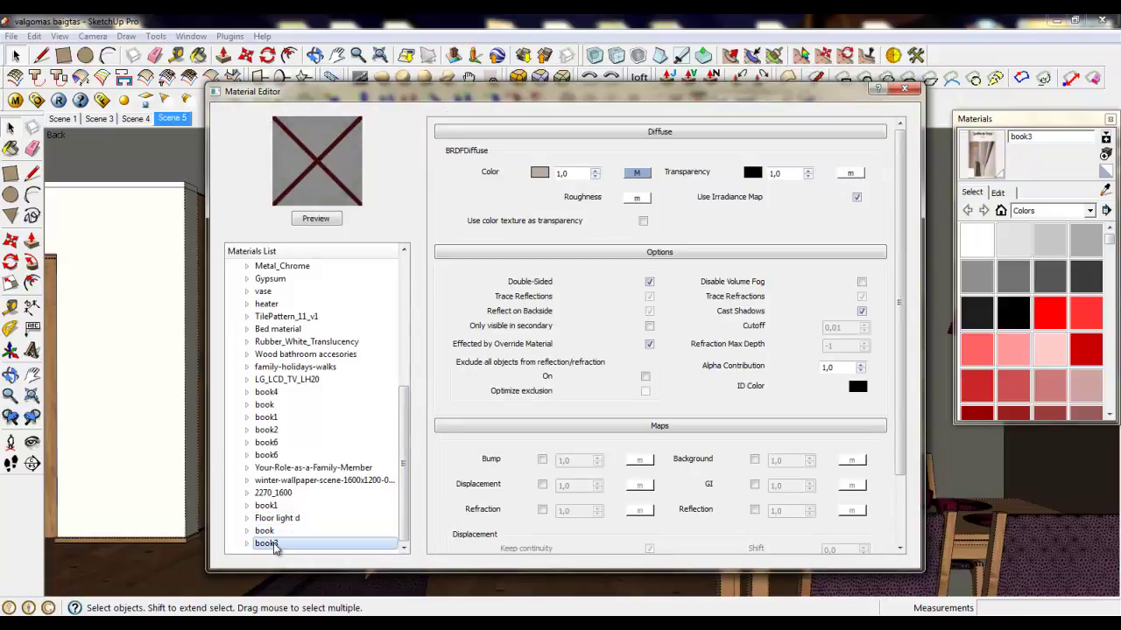
pyautogui.click(264, 530)
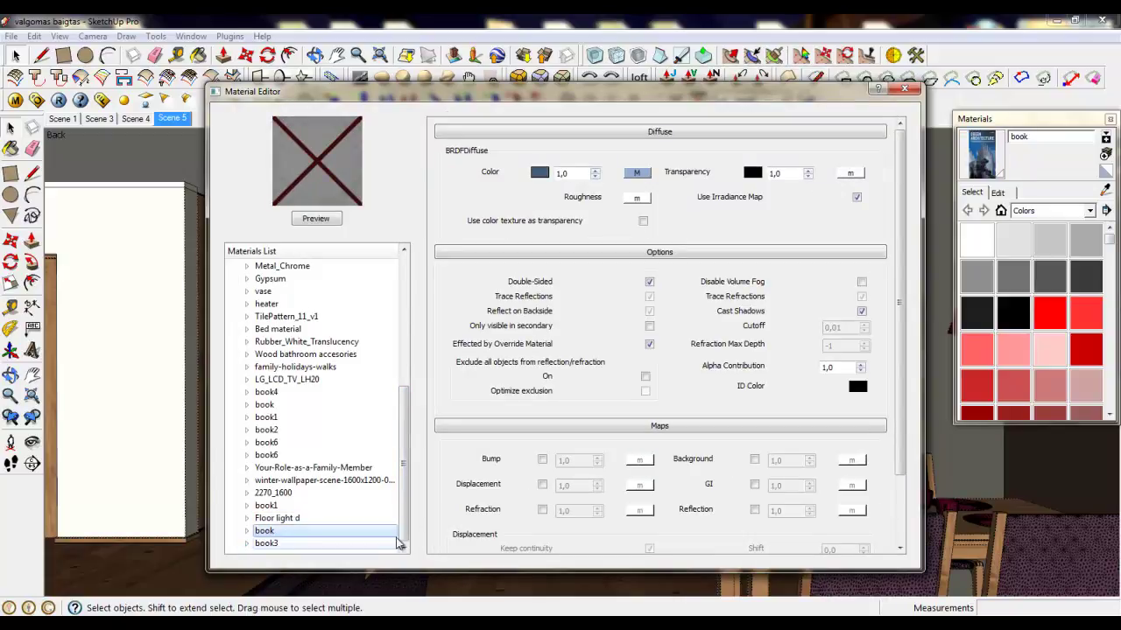
pyautogui.moveTo(405, 518); pyautogui.dragTo(406, 345)
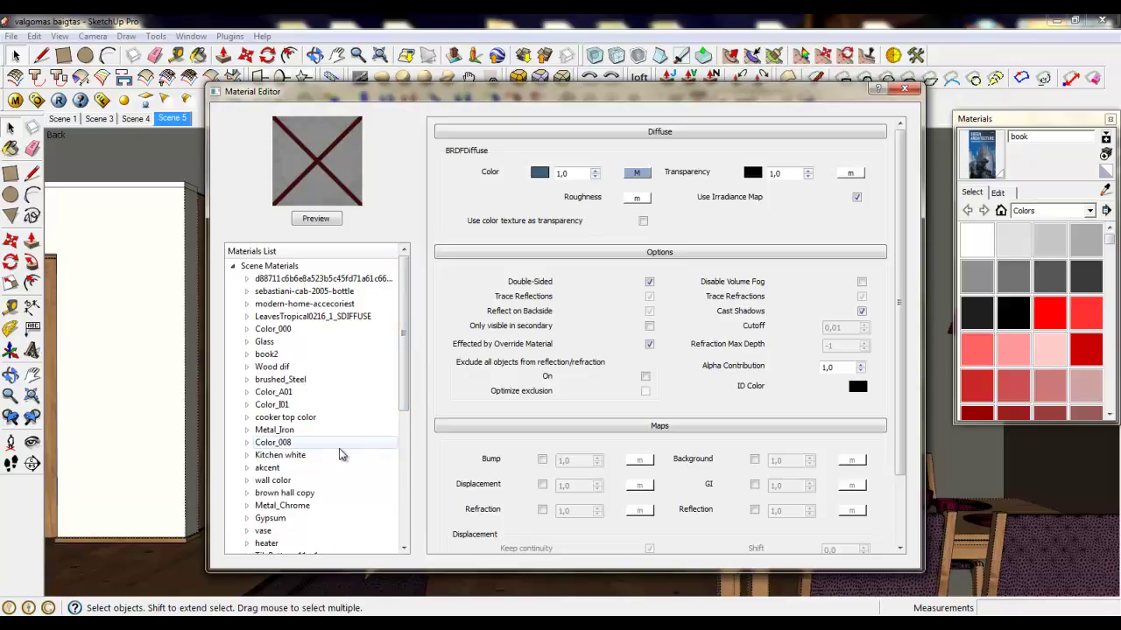
pyautogui.click(903, 91)
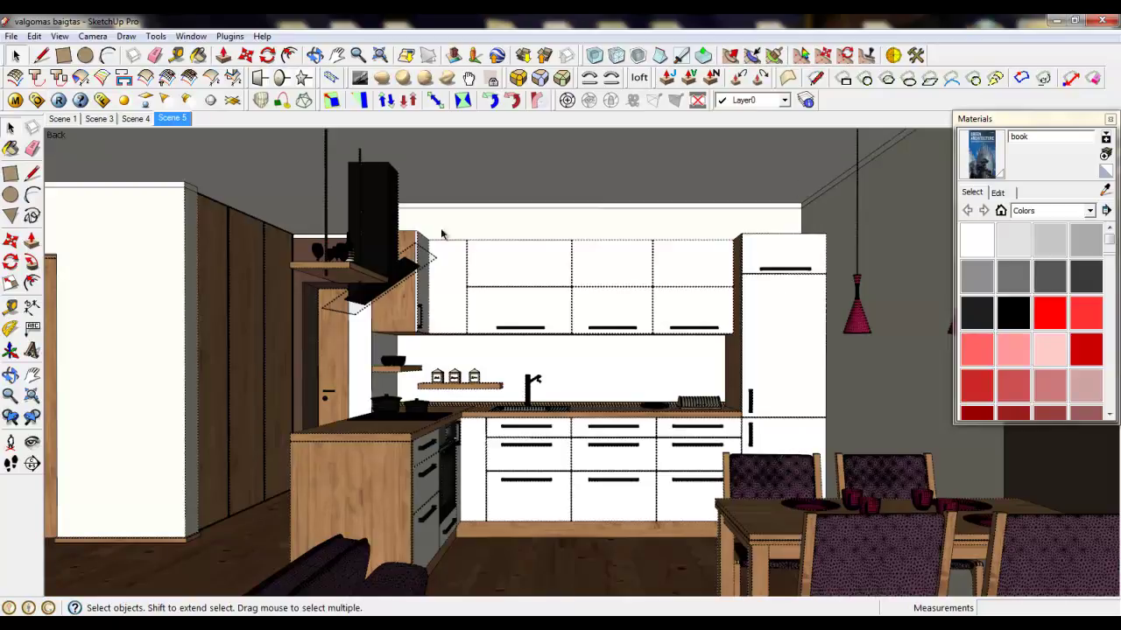
# Show the rendered kitchen in the V-Ray frame buffer and move its window higher on the screen.
pyautogui.click(101, 99)
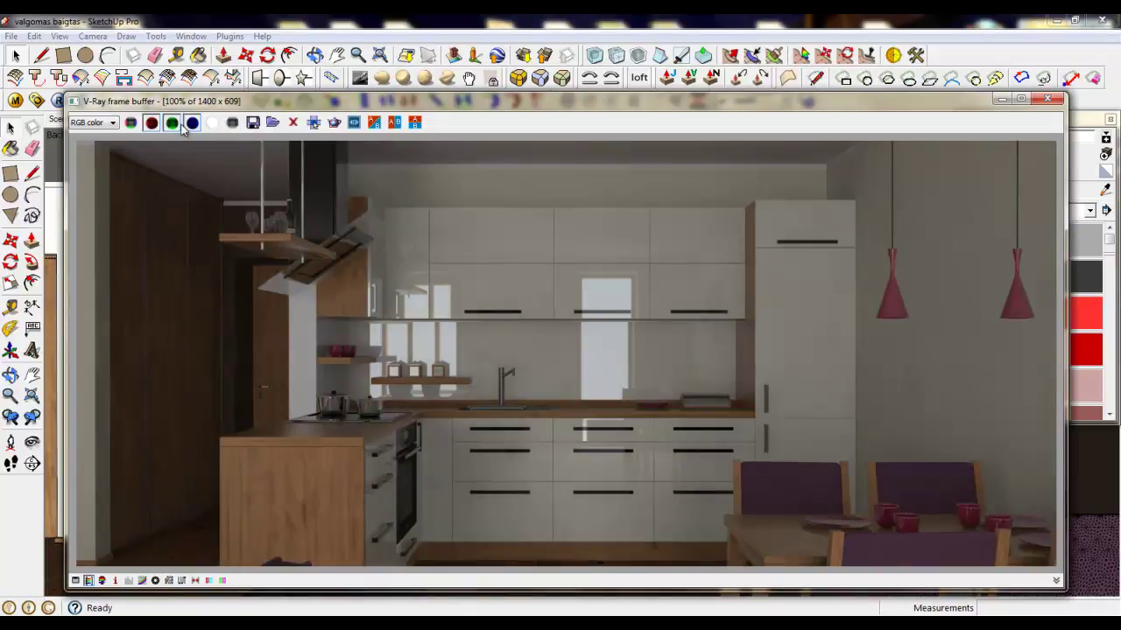
pyautogui.moveTo(256, 104); pyautogui.dragTo(253, 47)
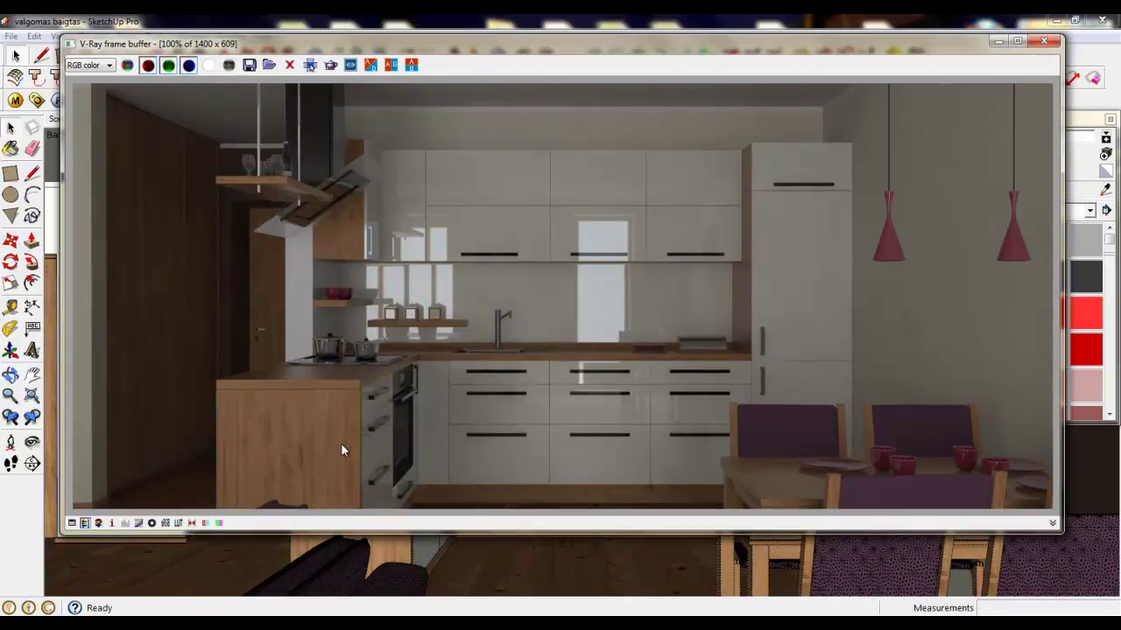
pyautogui.moveTo(445, 33); pyautogui.dragTo(432, 31)
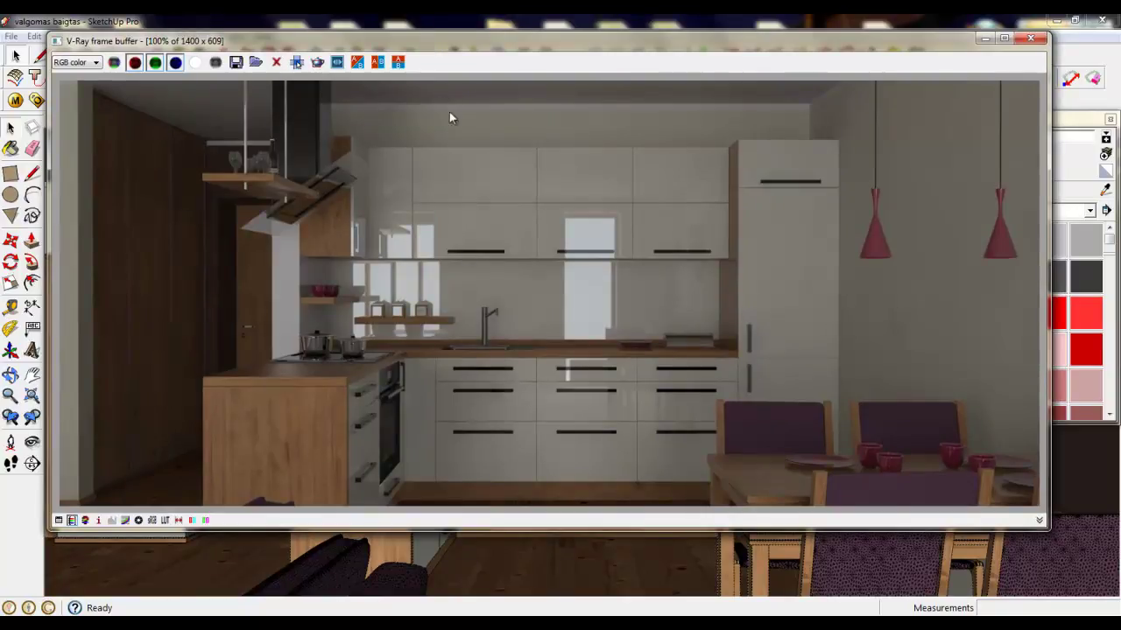
# Start saving the rendered image to the post production folder and review the available file types, keeping JPEG.
pyautogui.click(236, 63)
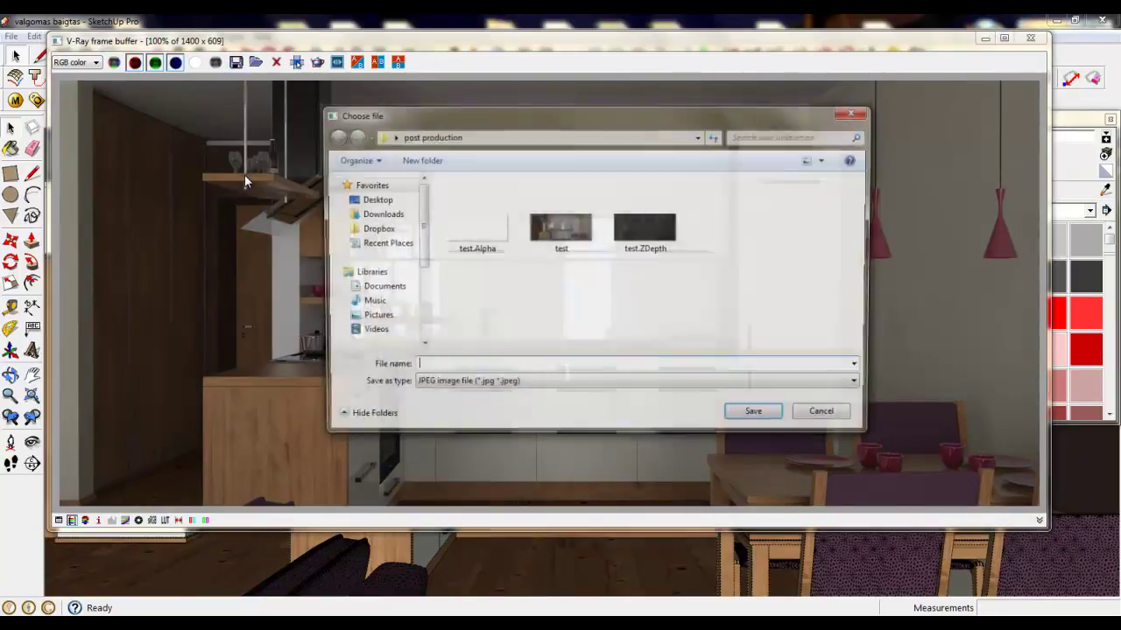
pyautogui.moveTo(490, 116); pyautogui.dragTo(482, 106)
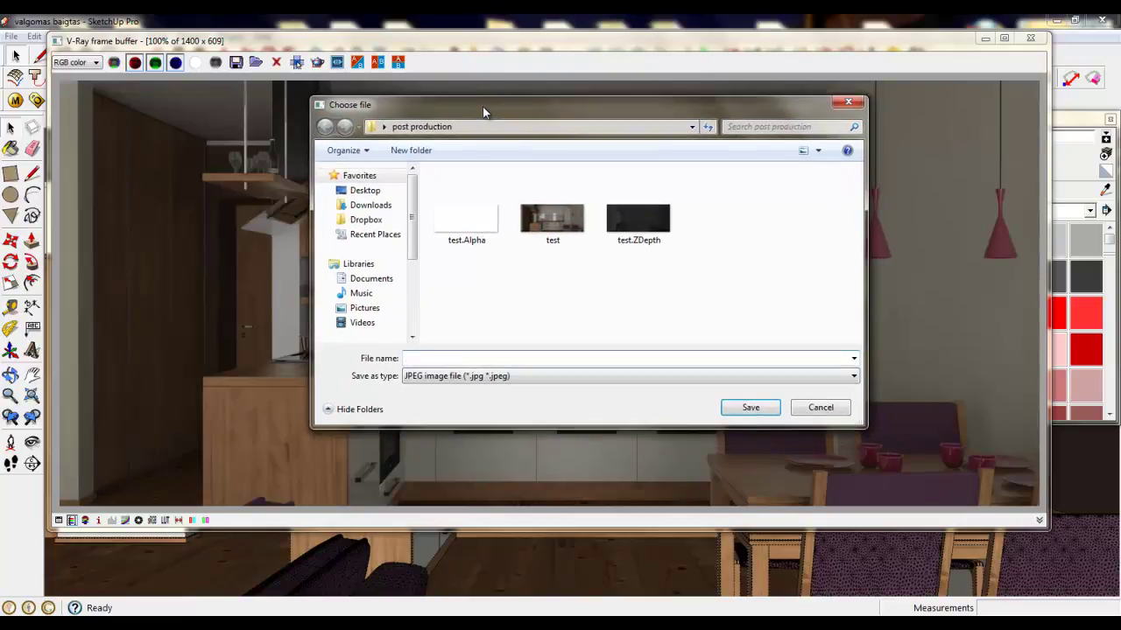
pyautogui.click(508, 377)
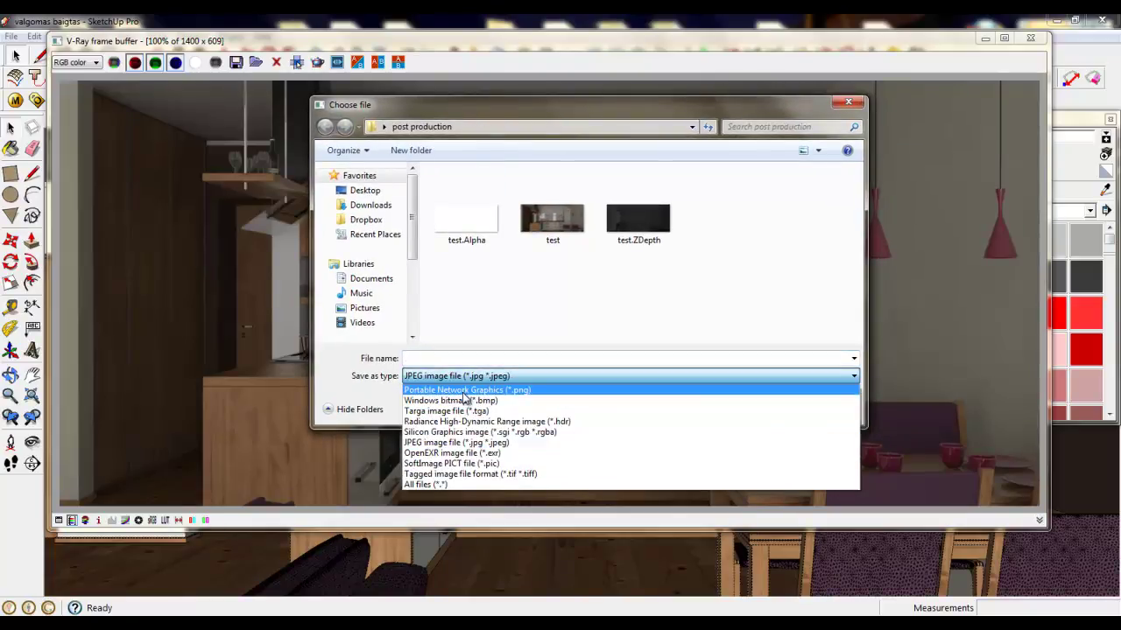
pyautogui.click(529, 266)
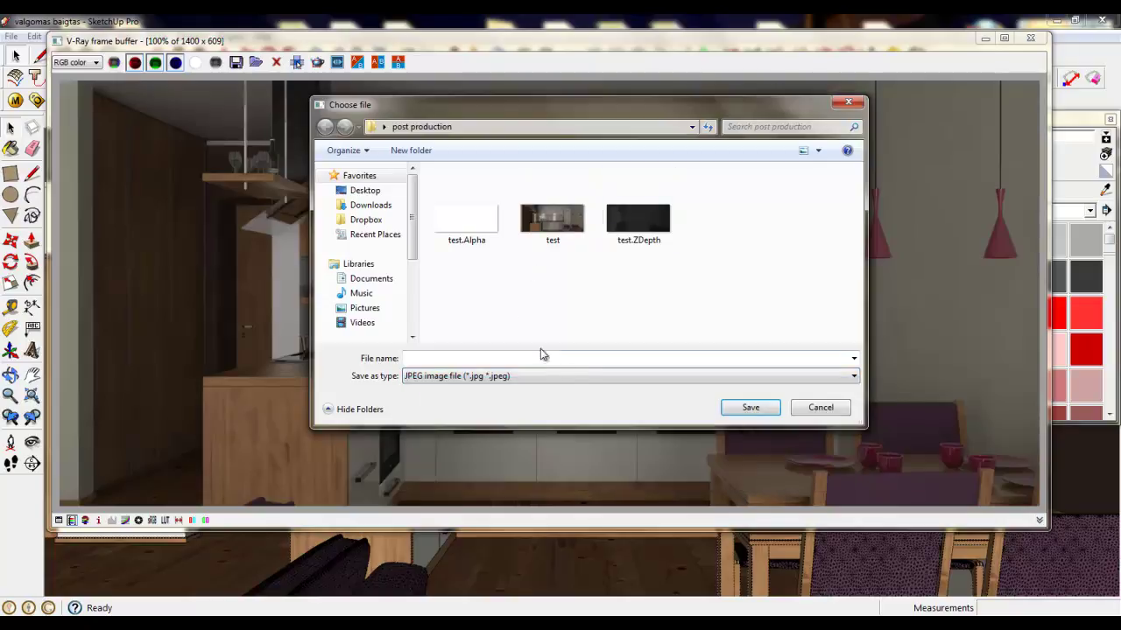